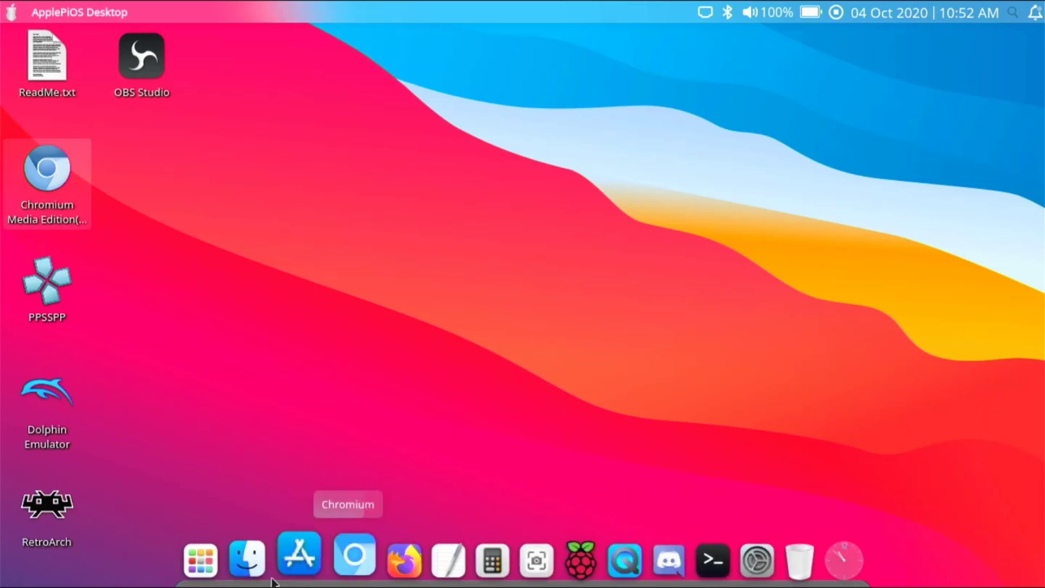
Step: Open the file manager out of full screen, browse the Home folder and file actions, then close it
{"action": "left_click", "coordinate": [260, 562]}
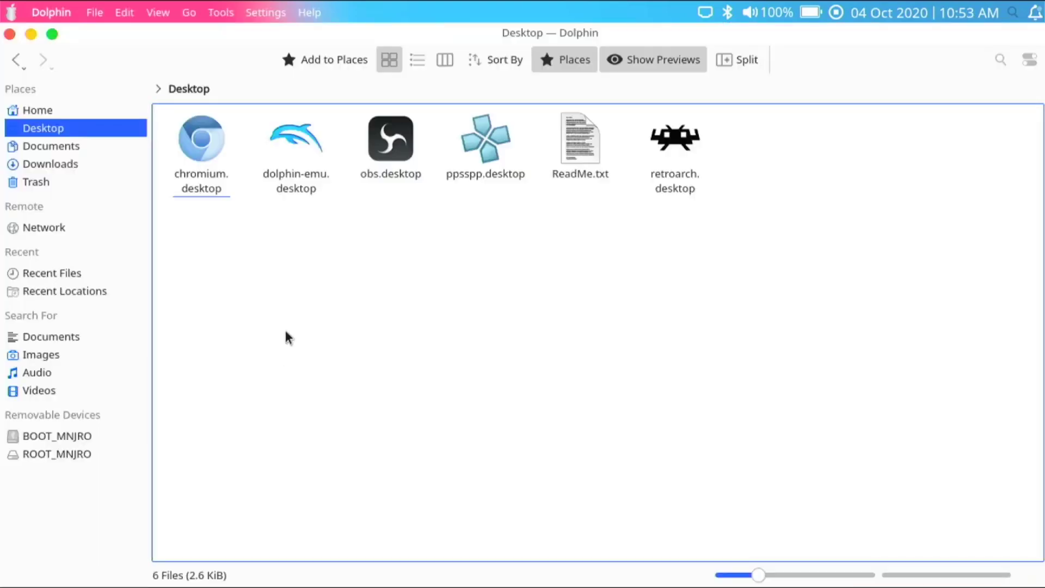
{"action": "left_click", "coordinate": [52, 36]}
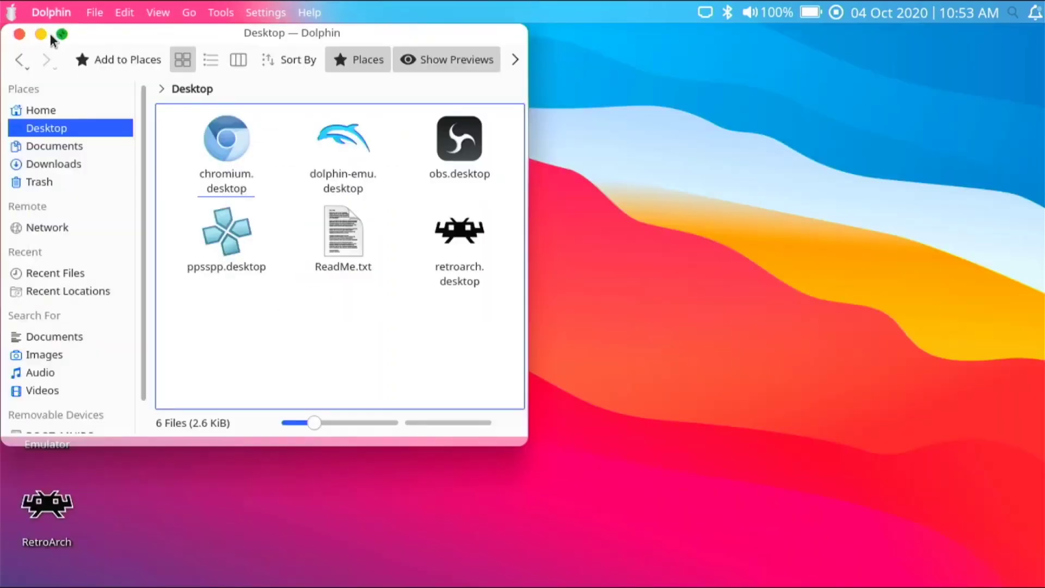
{"action": "left_click", "coordinate": [65, 110]}
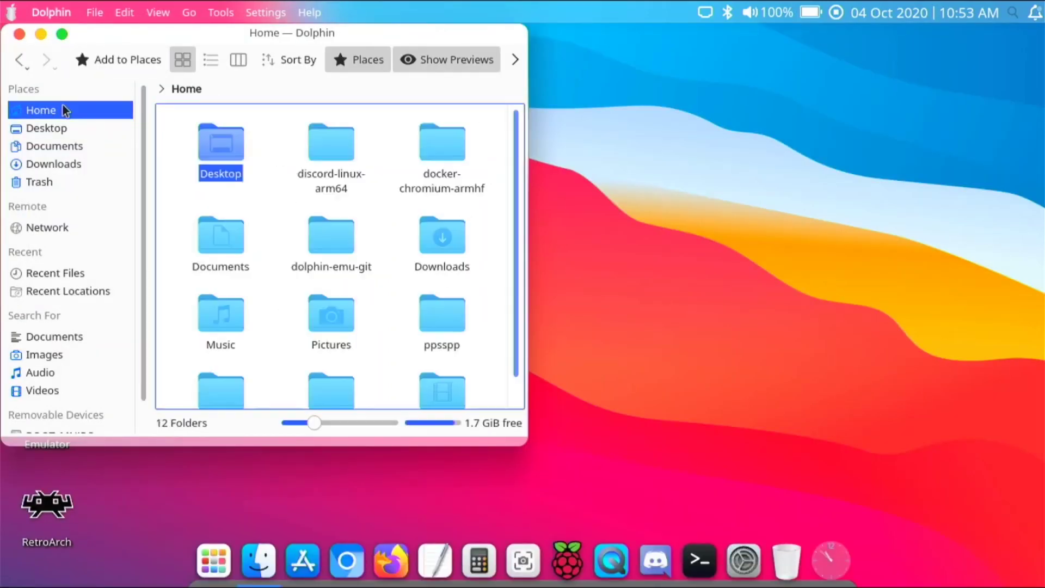
{"action": "left_click", "coordinate": [92, 14]}
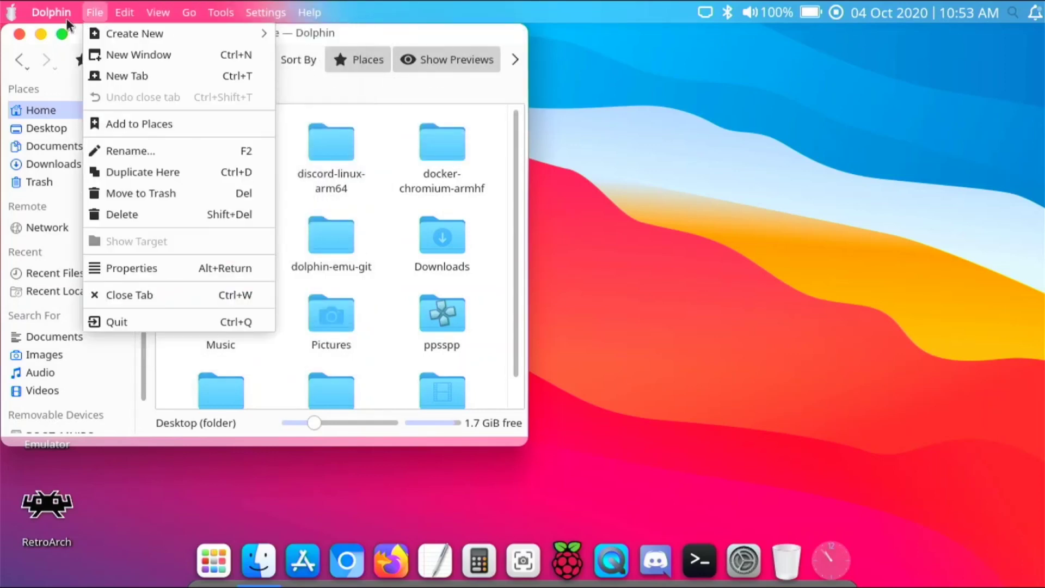
{"action": "left_click", "coordinate": [22, 38]}
{"action": "left_click", "coordinate": [19, 35]}
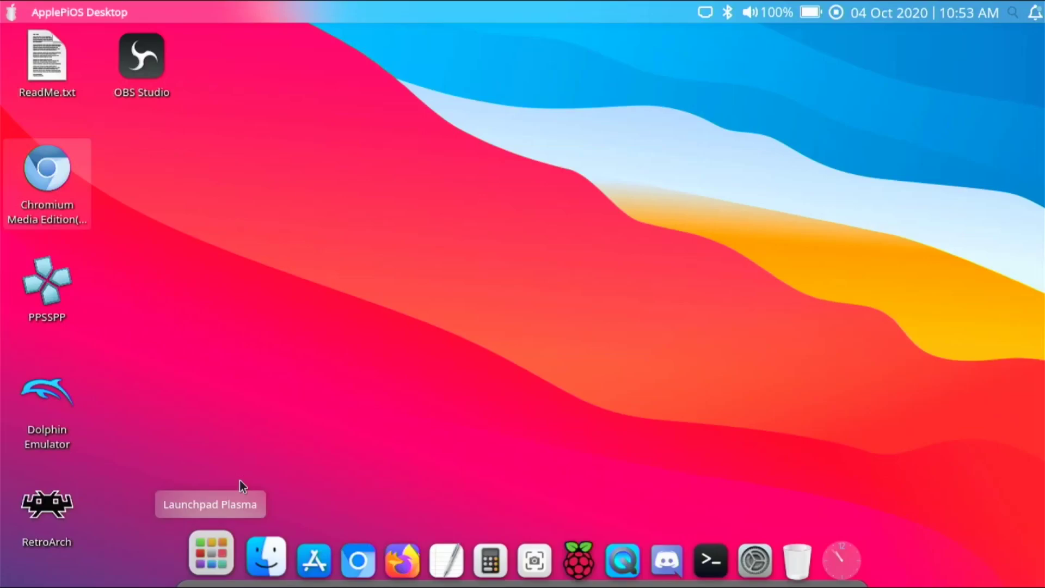
Step: Launch LibreOffice Base from the app grid and close its Database Wizard
{"action": "left_click", "coordinate": [218, 547]}
{"action": "left_click", "coordinate": [223, 532]}
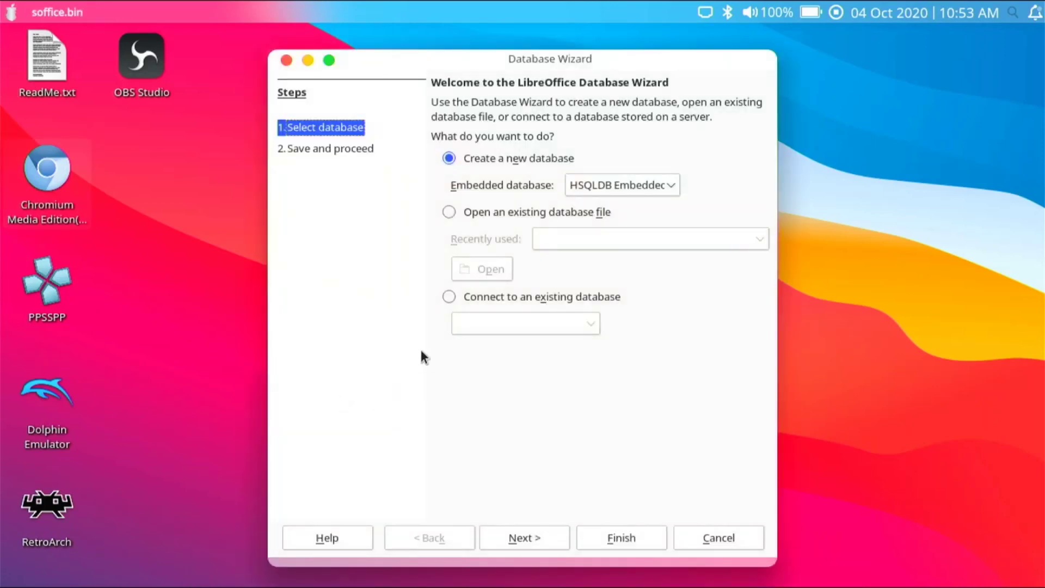
{"action": "left_click", "coordinate": [287, 60]}
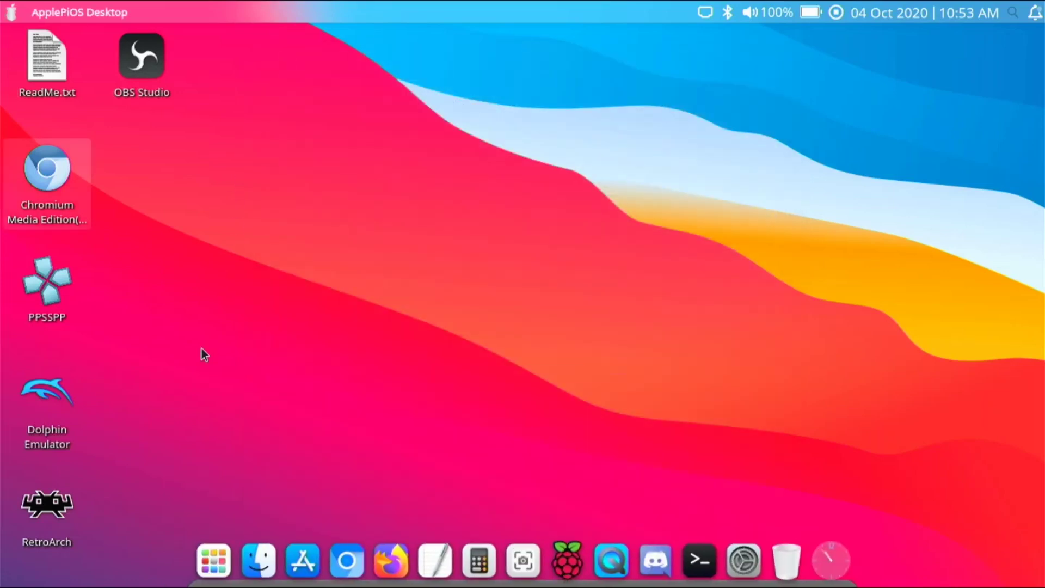
Step: Try the Avahi VNC server browser, dismiss its daemon error, and view the second page of apps
{"action": "left_click", "coordinate": [213, 563]}
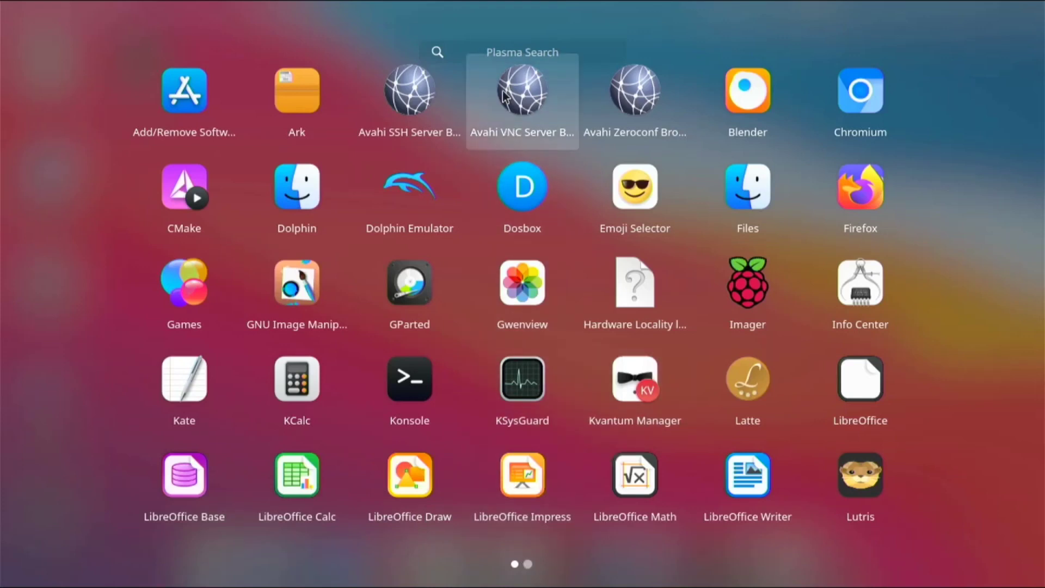
{"action": "left_click", "coordinate": [507, 57]}
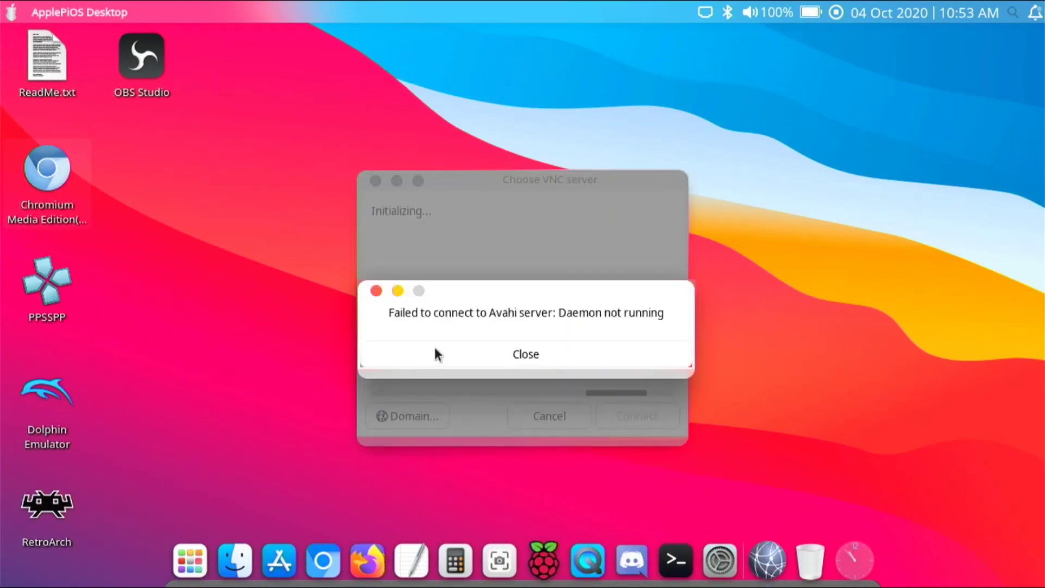
{"action": "left_click", "coordinate": [461, 352]}
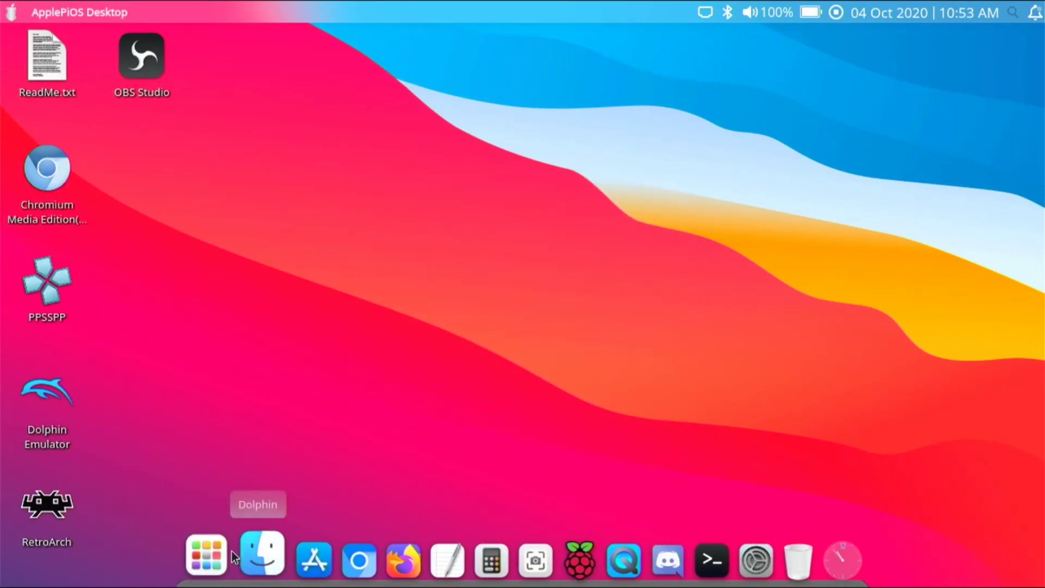
{"action": "left_click", "coordinate": [214, 560]}
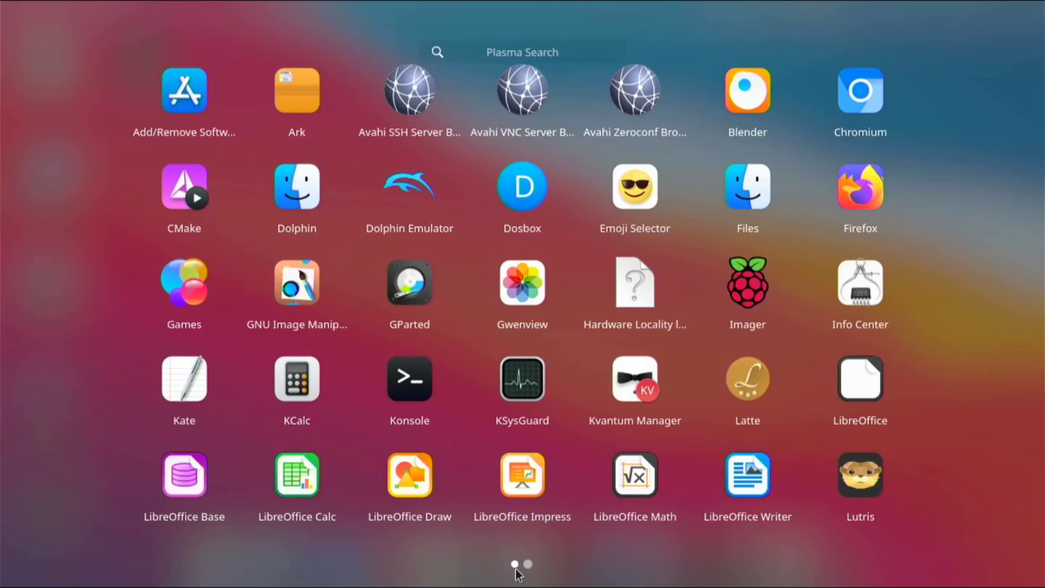
{"action": "left_click", "coordinate": [526, 564]}
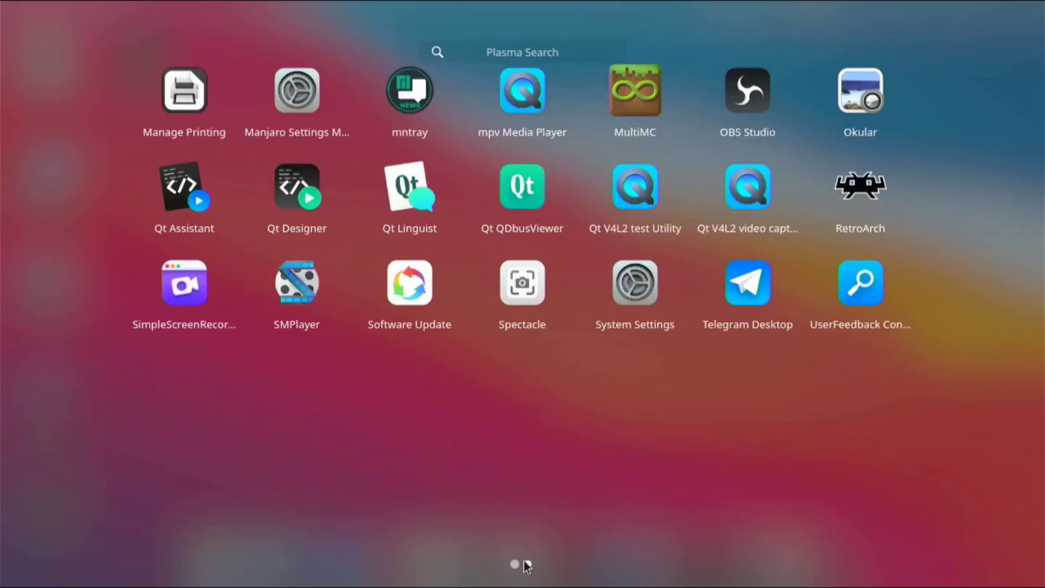
{"action": "left_click", "coordinate": [528, 568]}
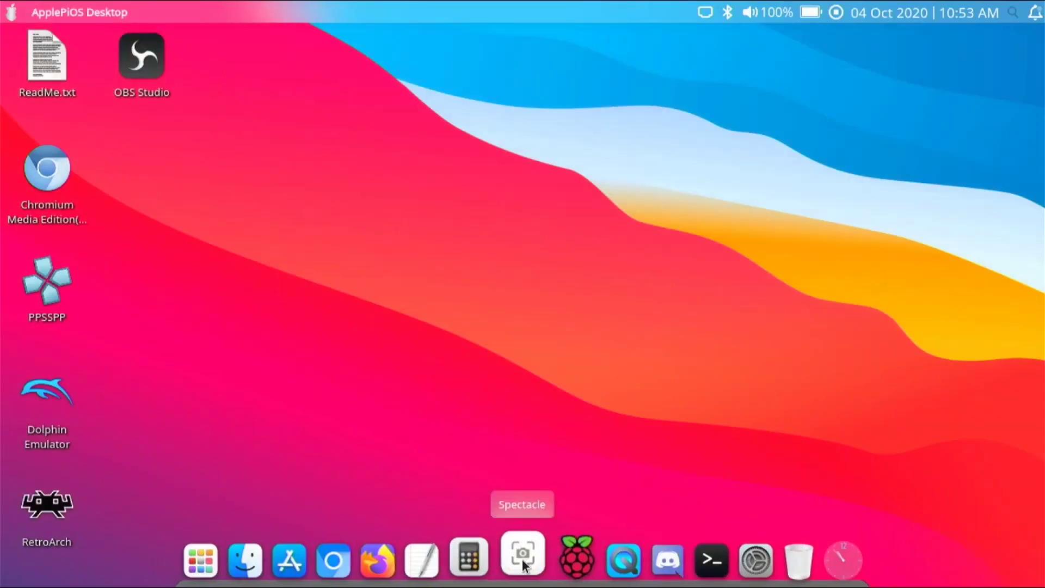
Step: Open Add/Remove Software, browse its Productivity category, then close it
{"action": "left_click", "coordinate": [211, 547]}
{"action": "left_click", "coordinate": [213, 538]}
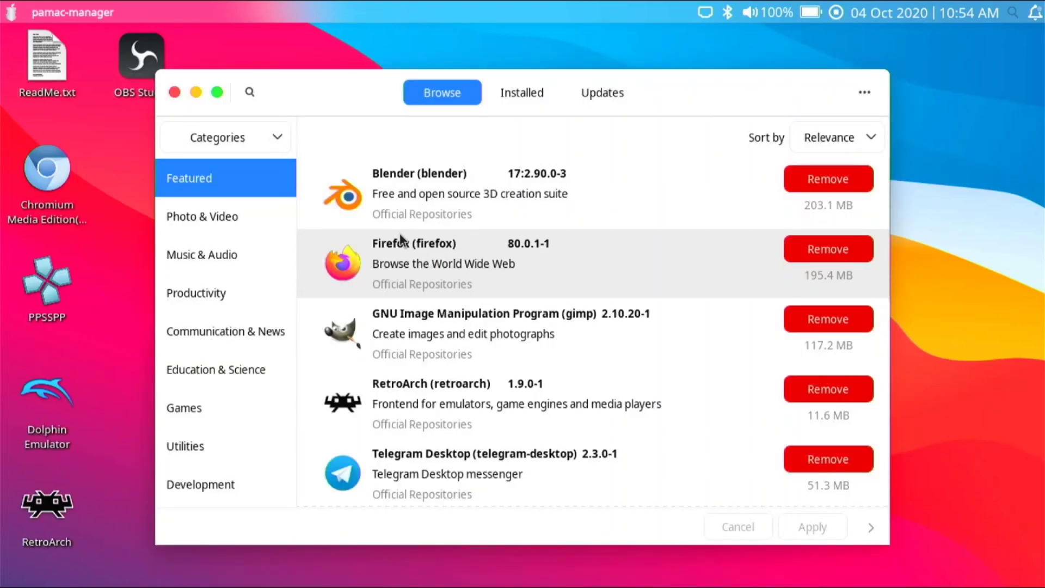
{"action": "scroll", "coordinate": [537, 344], "scroll_direction": "down", "scroll_amount": 3}
{"action": "scroll", "coordinate": [539, 351], "scroll_direction": "up", "scroll_amount": 3}
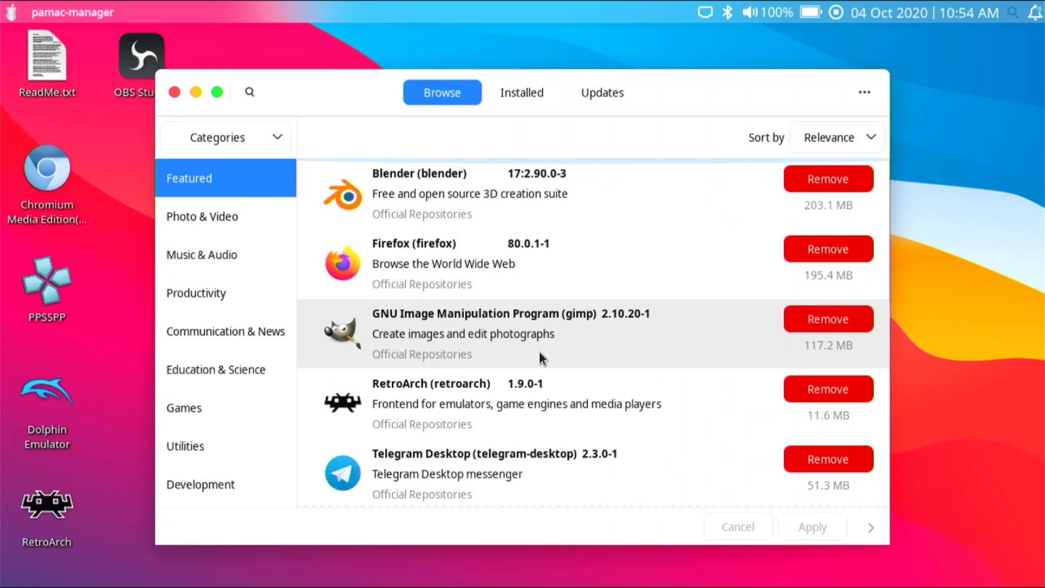
{"action": "scroll", "coordinate": [326, 321], "scroll_direction": "down", "scroll_amount": 3}
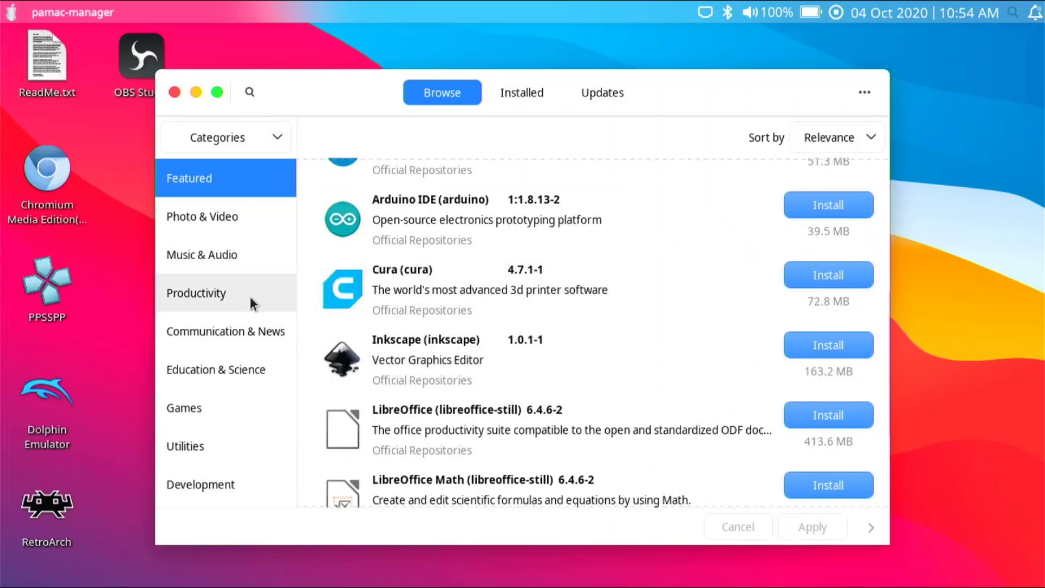
{"action": "left_click", "coordinate": [225, 292]}
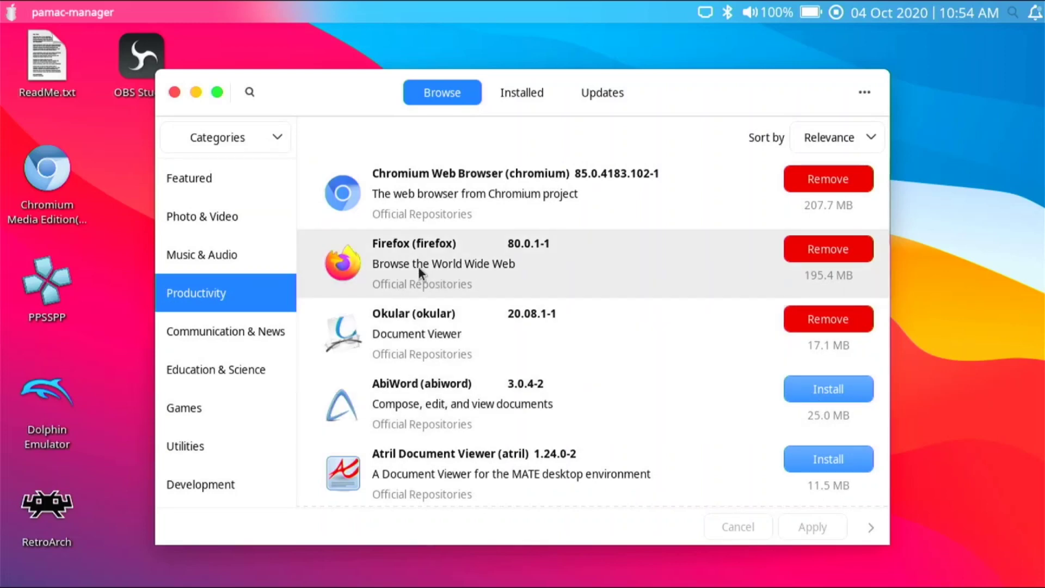
{"action": "left_click", "coordinate": [175, 92]}
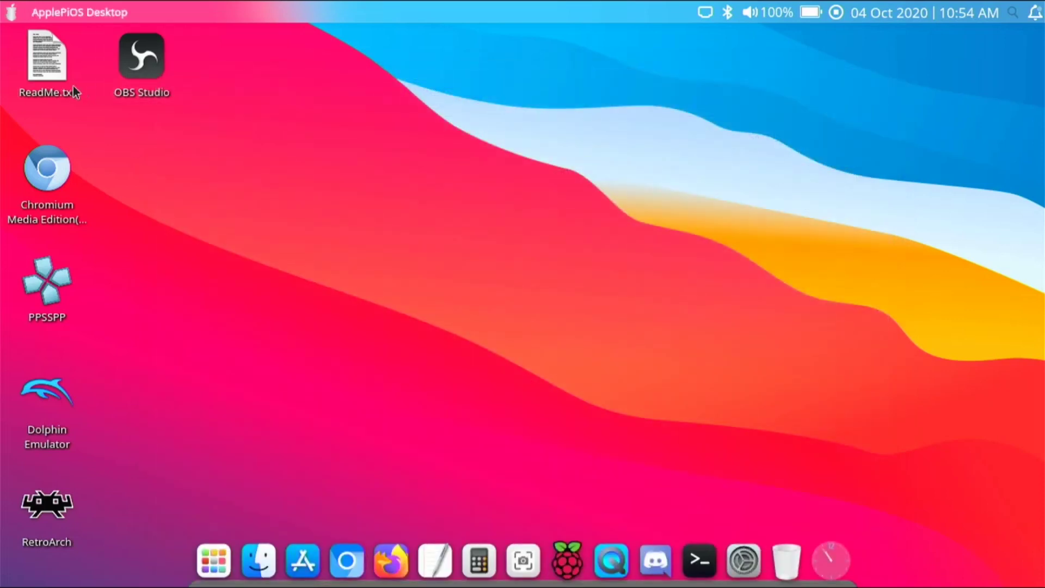
Step: Open ReadMe.txt in Kate, scroll through it, and close it
{"action": "double_click", "coordinate": [55, 79]}
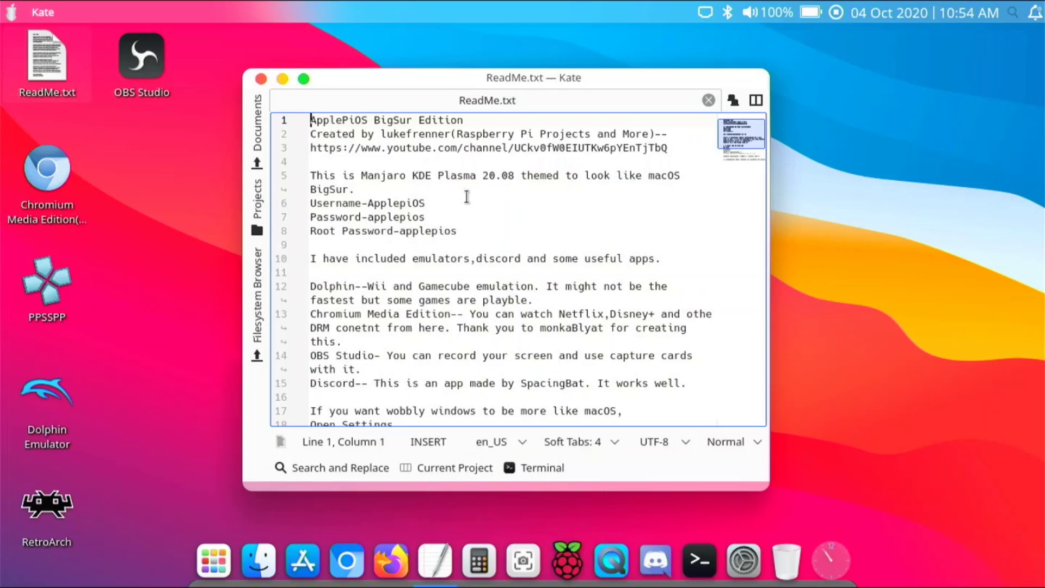
{"action": "scroll", "coordinate": [421, 239], "scroll_direction": "down", "scroll_amount": 5}
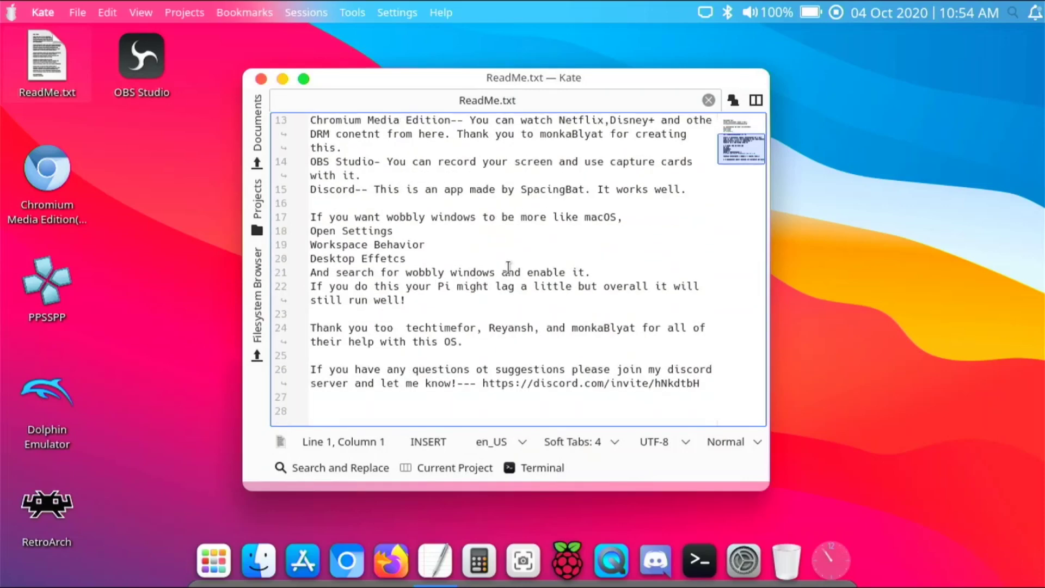
{"action": "scroll", "coordinate": [498, 251], "scroll_direction": "up", "scroll_amount": 5}
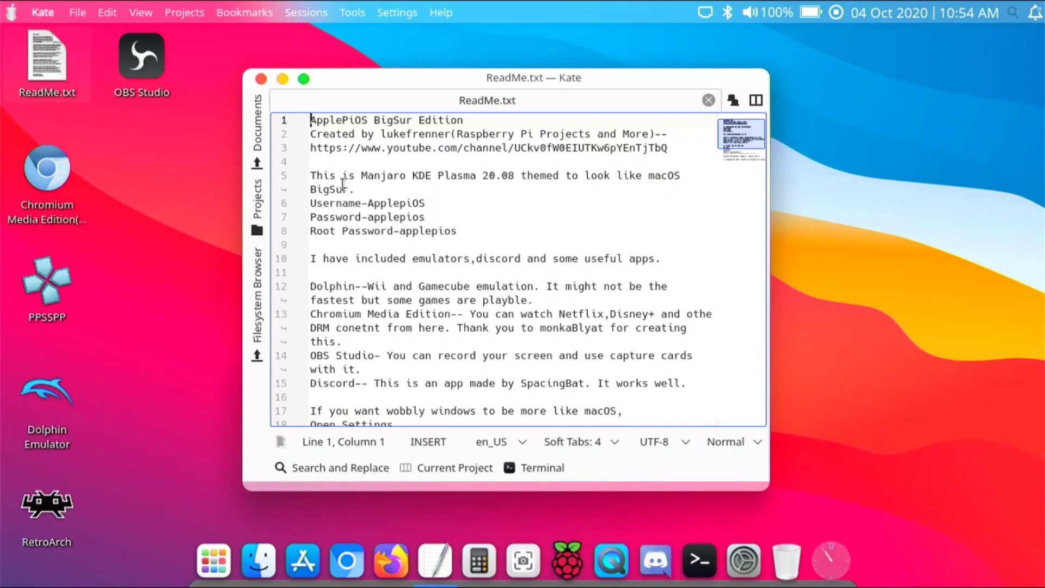
{"action": "left_click", "coordinate": [259, 83]}
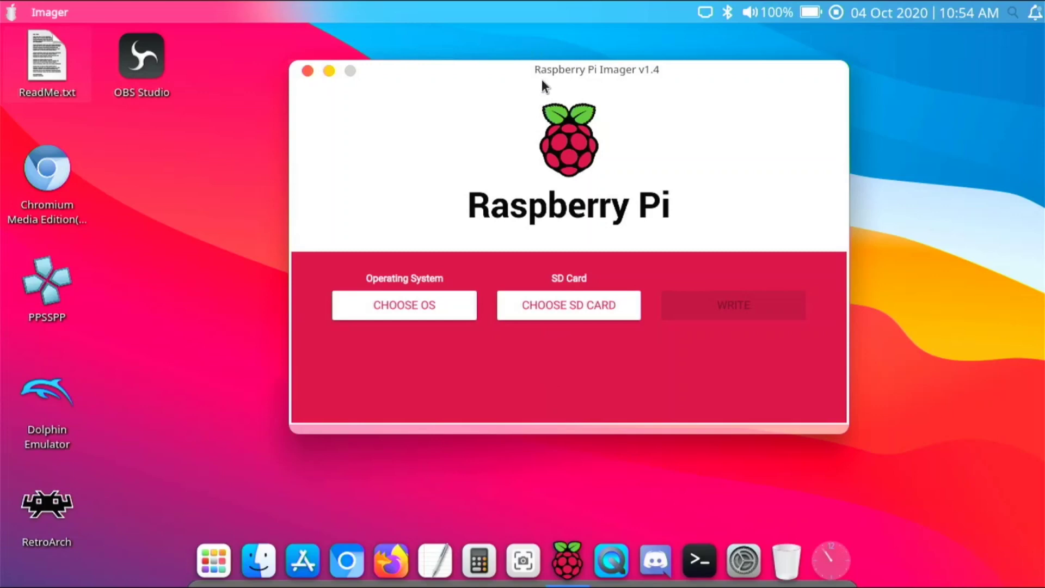
Step: Move the Imager window, browse its CHOOSE OS list, then close Raspberry Pi Imager
{"action": "left_click_drag", "start_coordinate": [541, 80], "coordinate": [496, 90]}
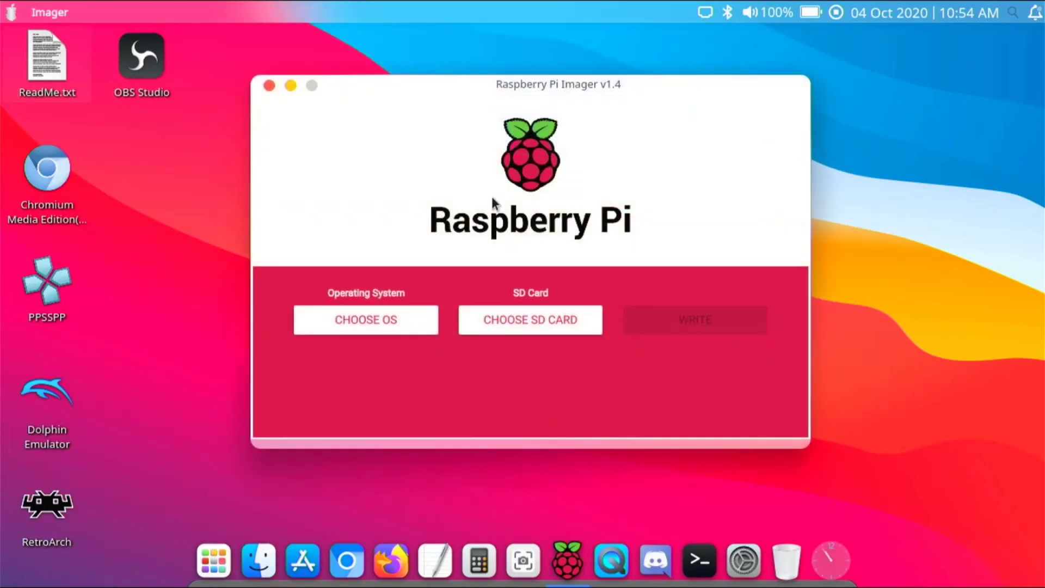
{"action": "left_click", "coordinate": [408, 326]}
{"action": "scroll", "coordinate": [490, 283], "scroll_direction": "down", "scroll_amount": 3}
{"action": "scroll", "coordinate": [483, 292], "scroll_direction": "up", "scroll_amount": 3}
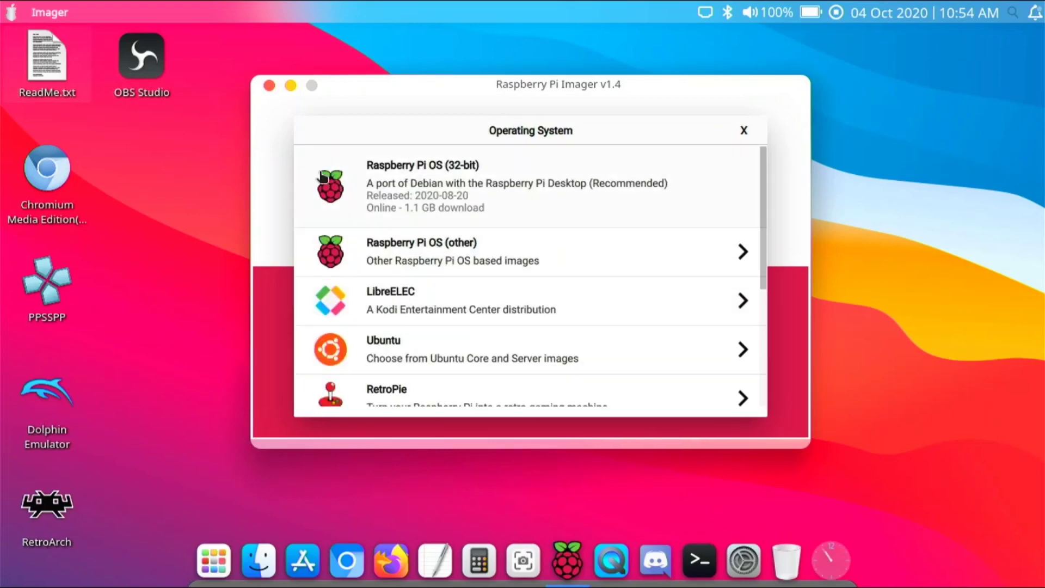
{"action": "left_click", "coordinate": [268, 86]}
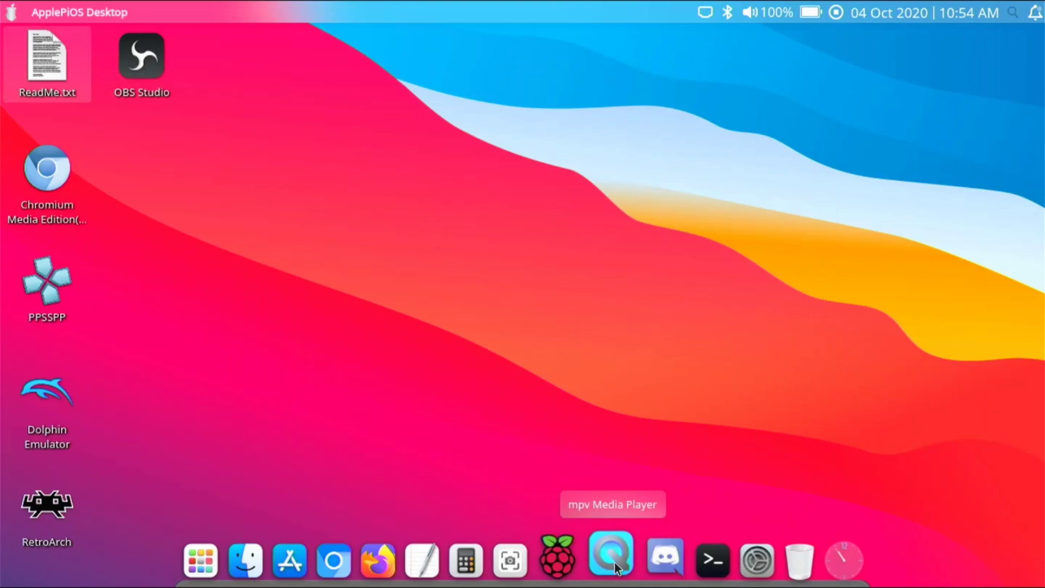
Step: Launch Discord to its login page, take it out of full screen, move it, then close it
{"action": "left_click", "coordinate": [662, 563]}
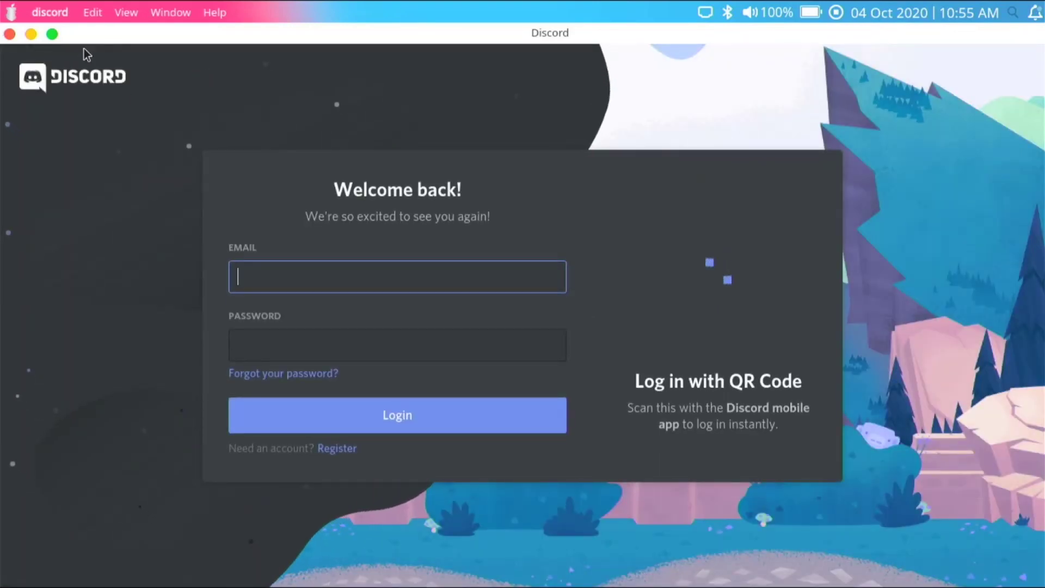
{"action": "left_click", "coordinate": [53, 34]}
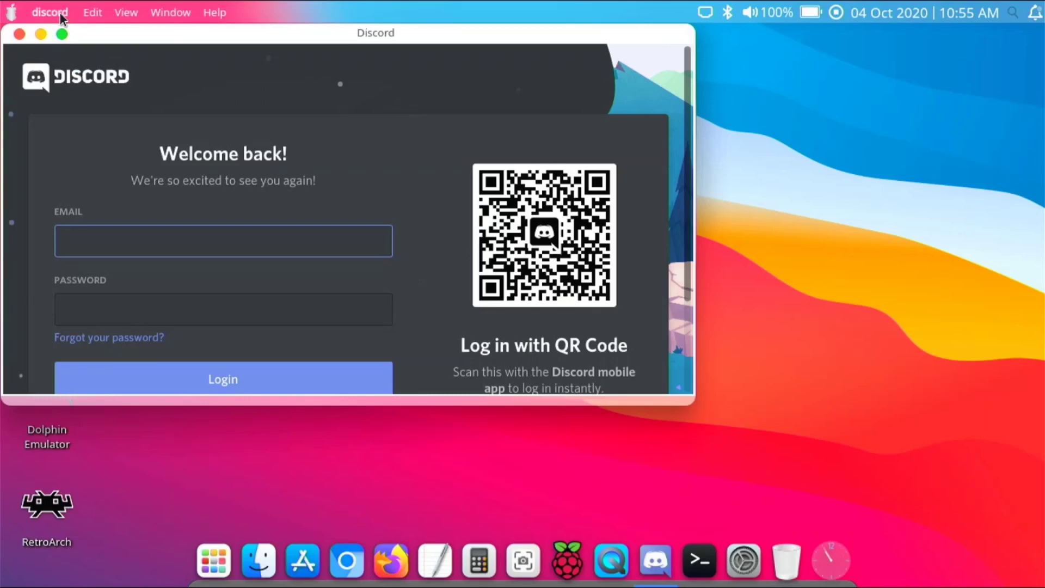
{"action": "left_click_drag", "start_coordinate": [93, 37], "coordinate": [249, 77]}
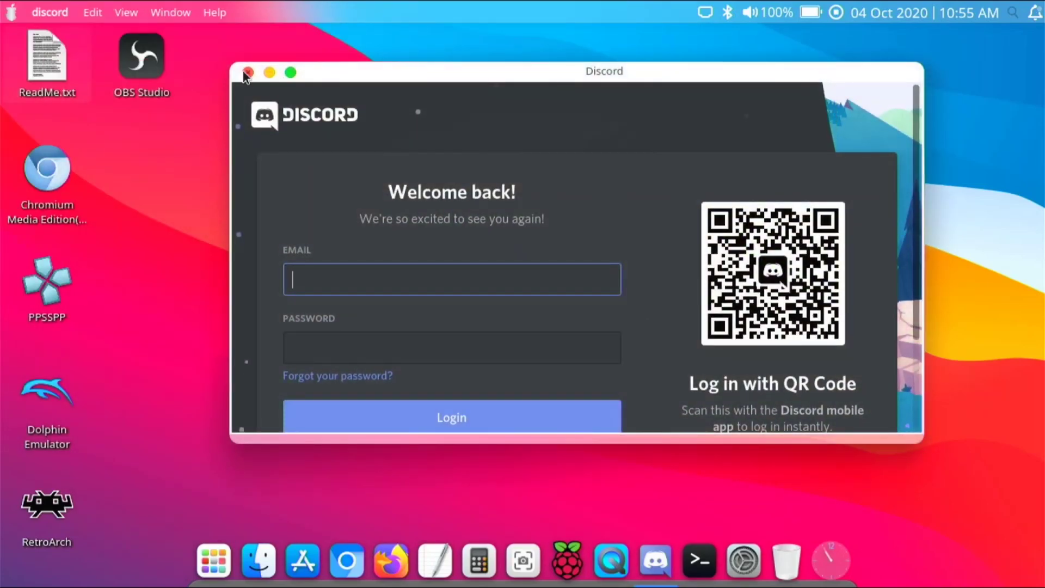
{"action": "left_click", "coordinate": [248, 72]}
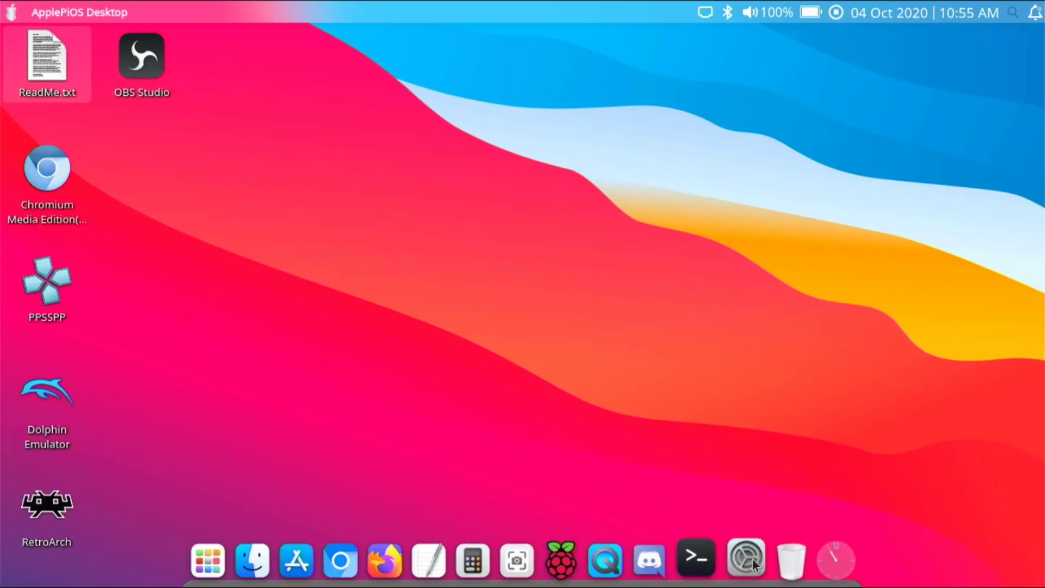
{"action": "left_click", "coordinate": [705, 560]}
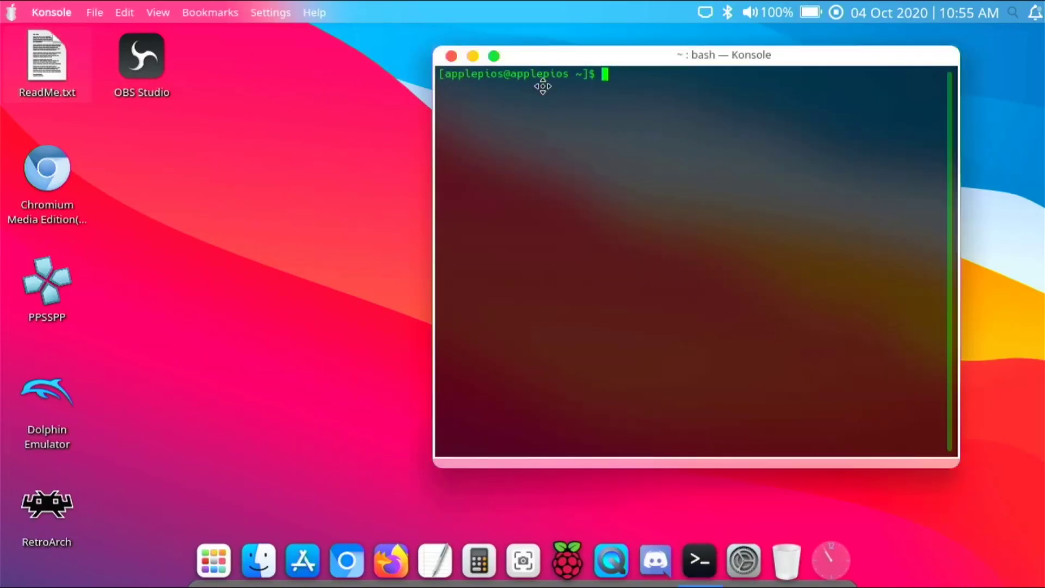
{"action": "left_click_drag", "start_coordinate": [543, 86], "coordinate": [457, 108]}
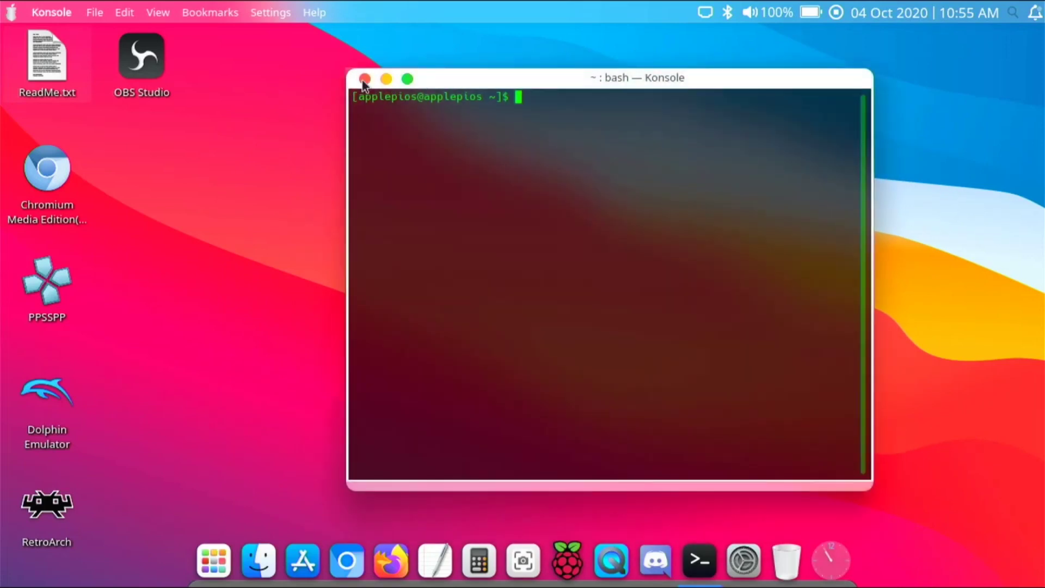
{"action": "left_click", "coordinate": [365, 80]}
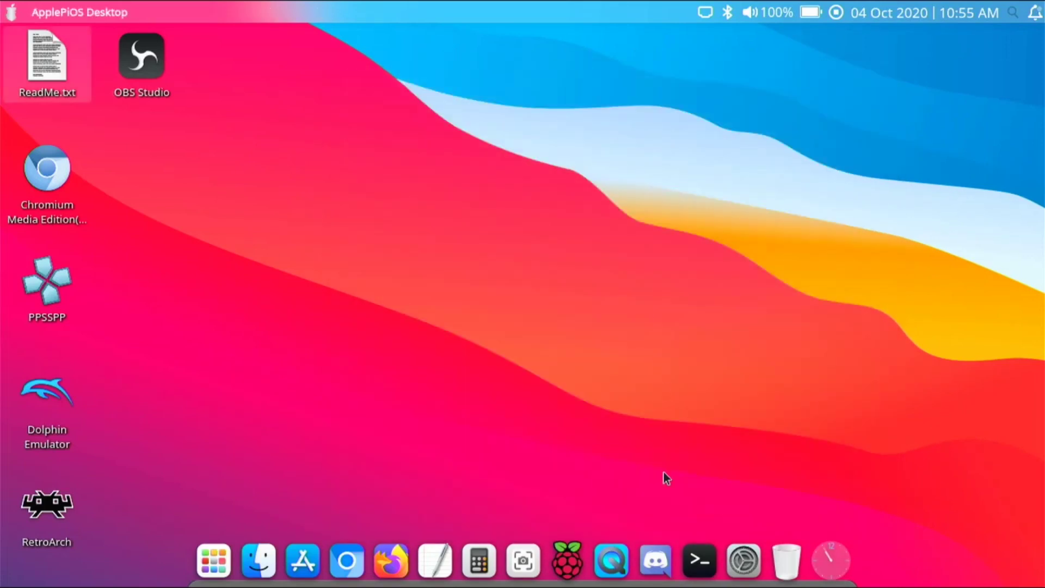
Step: Open System Settings and browse the Window Management pages: titlebar actions, window actions, movement, KWin Scripts, Task Switcher
{"action": "left_click", "coordinate": [747, 563]}
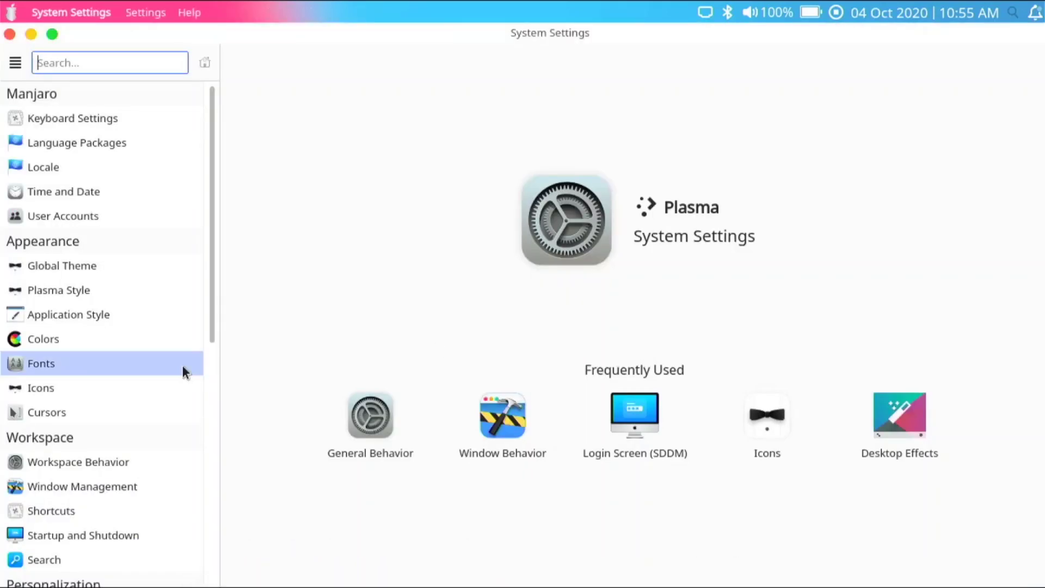
{"action": "scroll", "coordinate": [179, 363], "scroll_direction": "down", "scroll_amount": 7}
{"action": "scroll", "coordinate": [198, 337], "scroll_direction": "up", "scroll_amount": 5}
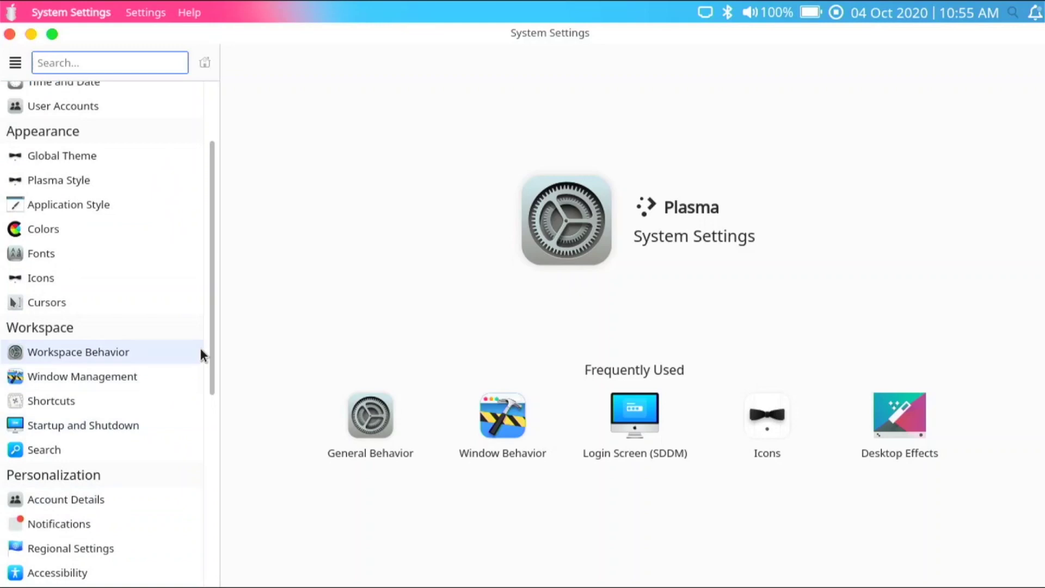
{"action": "left_click", "coordinate": [165, 376]}
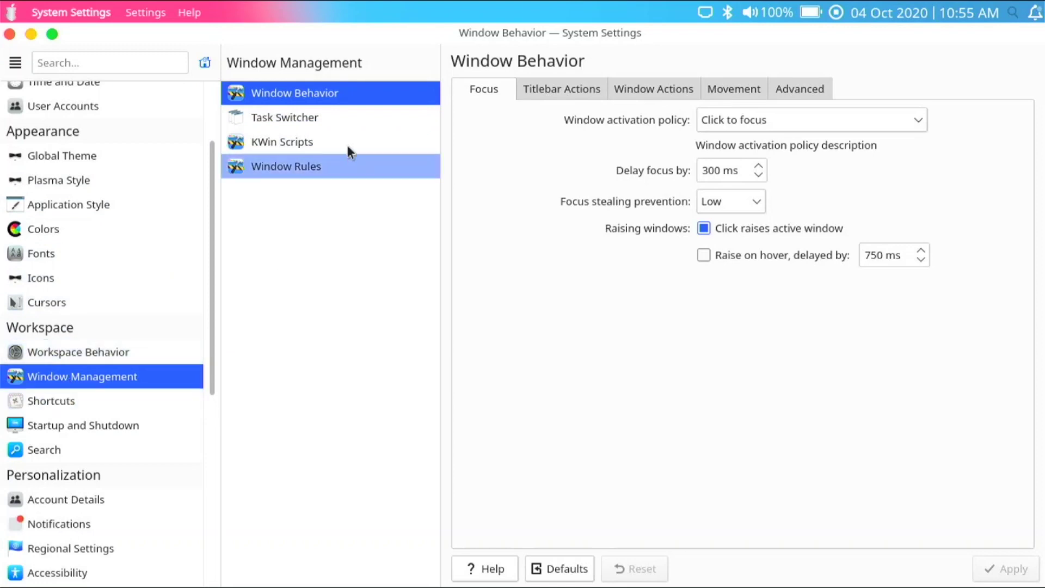
{"action": "left_click", "coordinate": [550, 83]}
{"action": "left_click", "coordinate": [647, 88]}
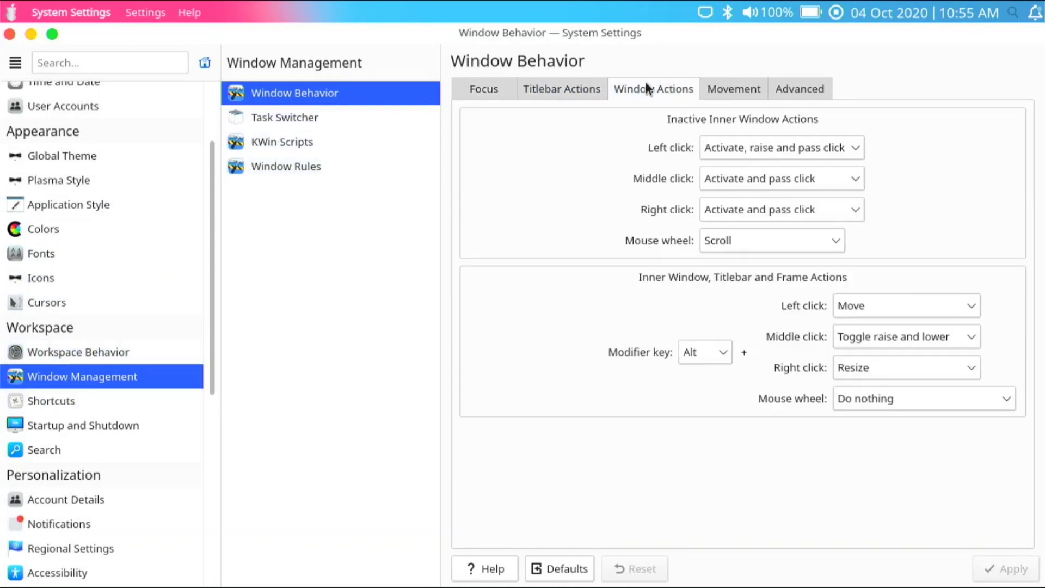
{"action": "left_click", "coordinate": [719, 89]}
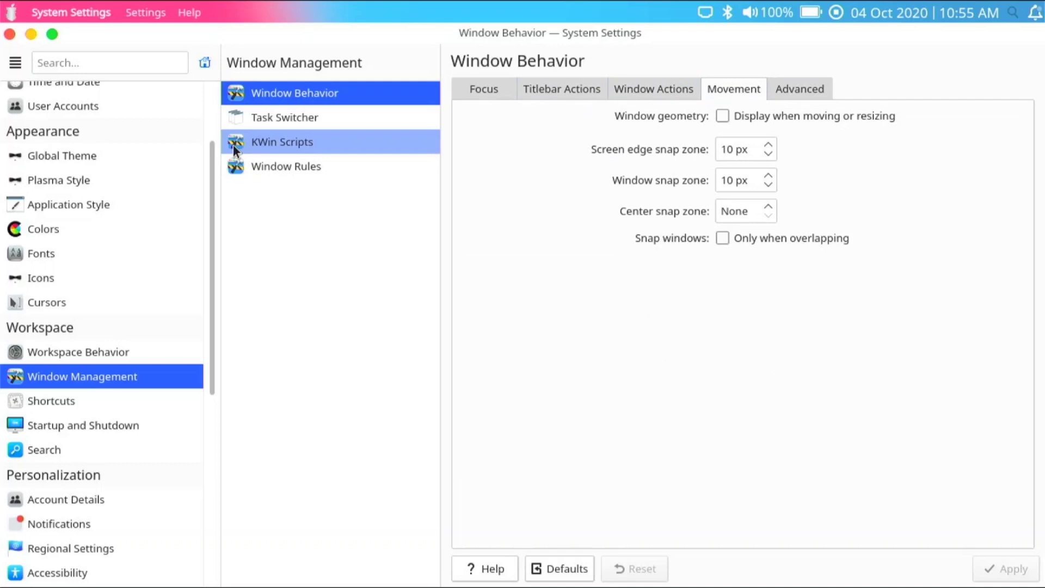
{"action": "left_click", "coordinate": [299, 140]}
{"action": "left_click", "coordinate": [321, 120]}
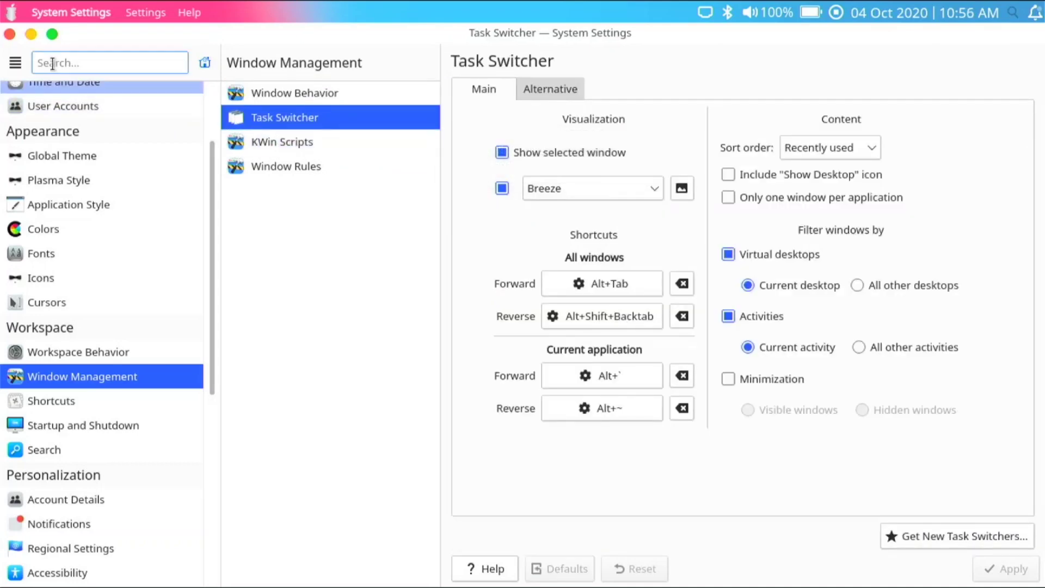
Step: Shrink the settings window, move it right, and return to the full category list
{"action": "left_click", "coordinate": [52, 35]}
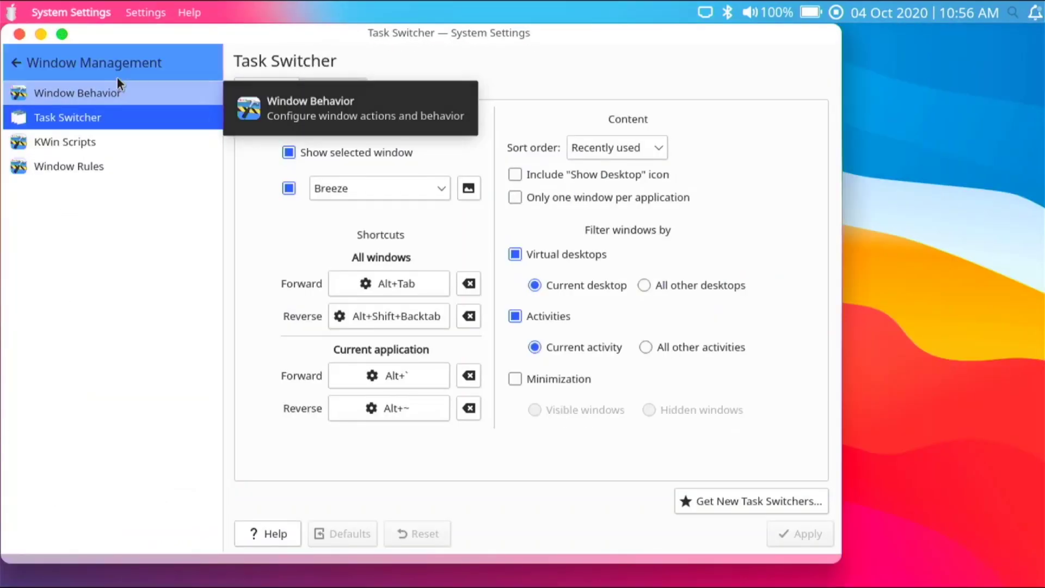
{"action": "left_click_drag", "start_coordinate": [159, 26], "coordinate": [350, 6]}
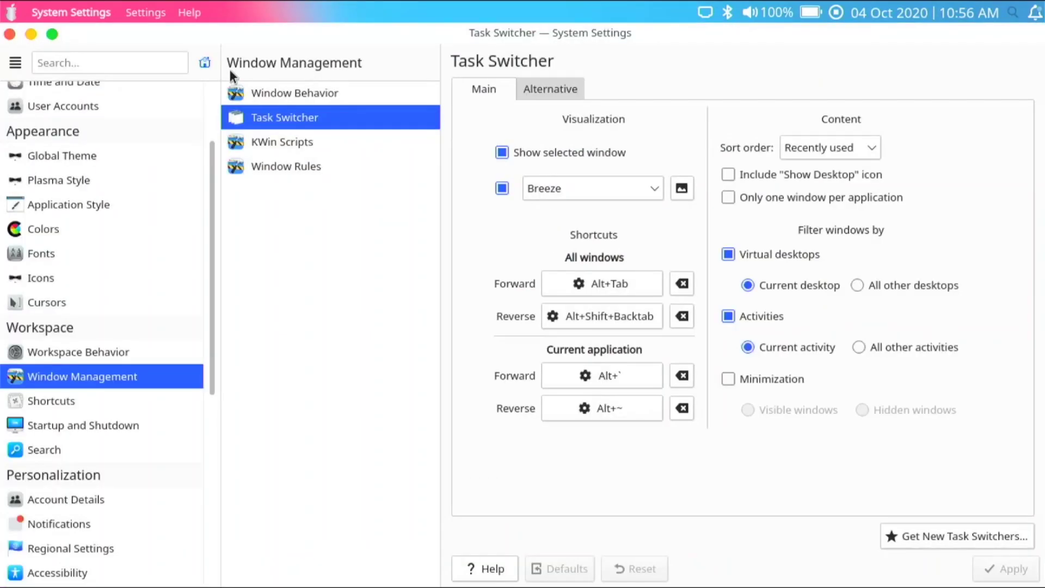
{"action": "left_click", "coordinate": [48, 34]}
{"action": "left_click", "coordinate": [122, 64]}
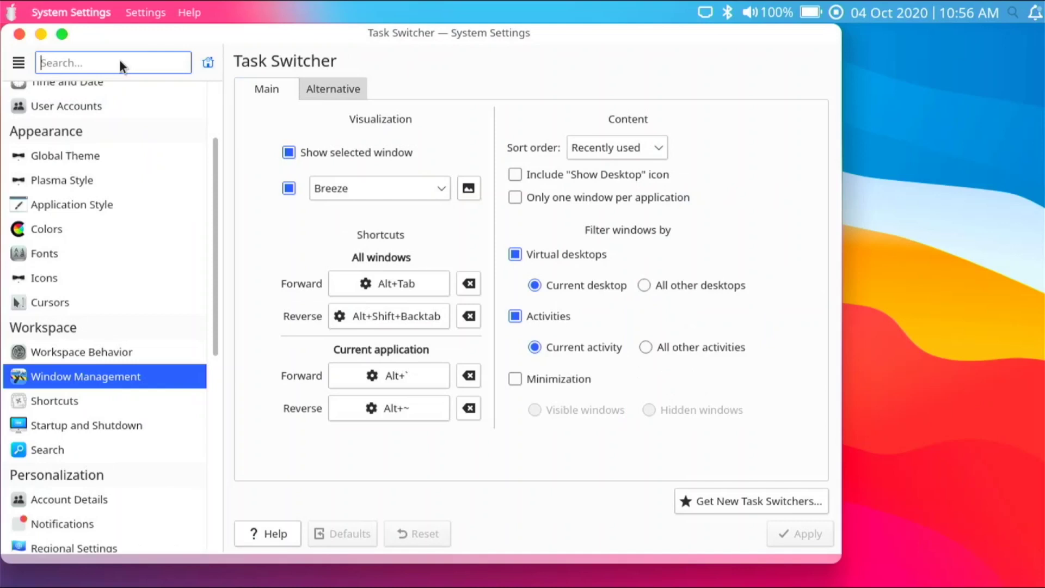
Step: Search Desktop Effects for 'wobb', enable and apply Wobbly Windows, then drag the window to test it
{"action": "left_click", "coordinate": [88, 352]}
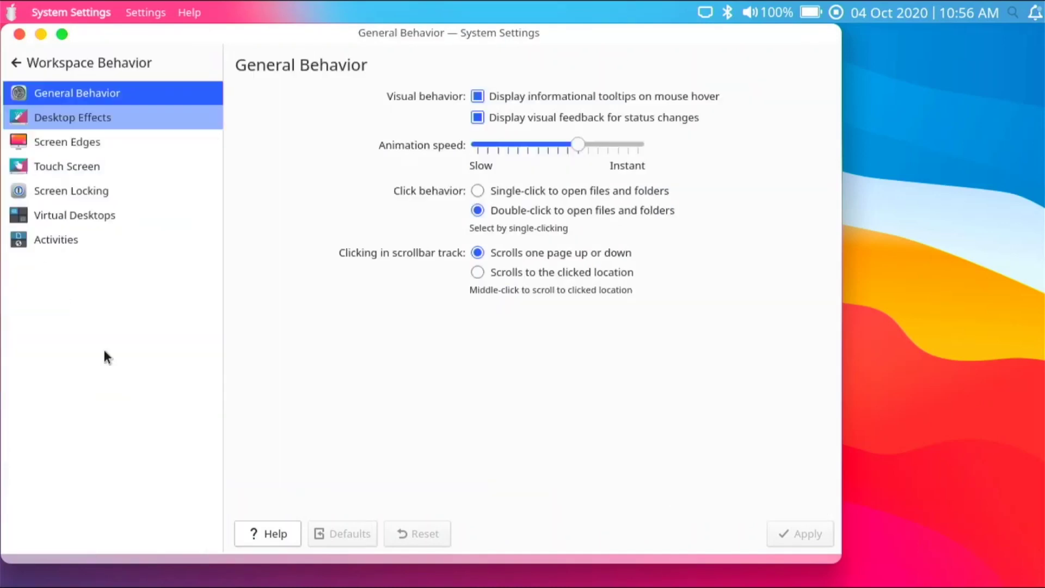
{"action": "left_click", "coordinate": [104, 111]}
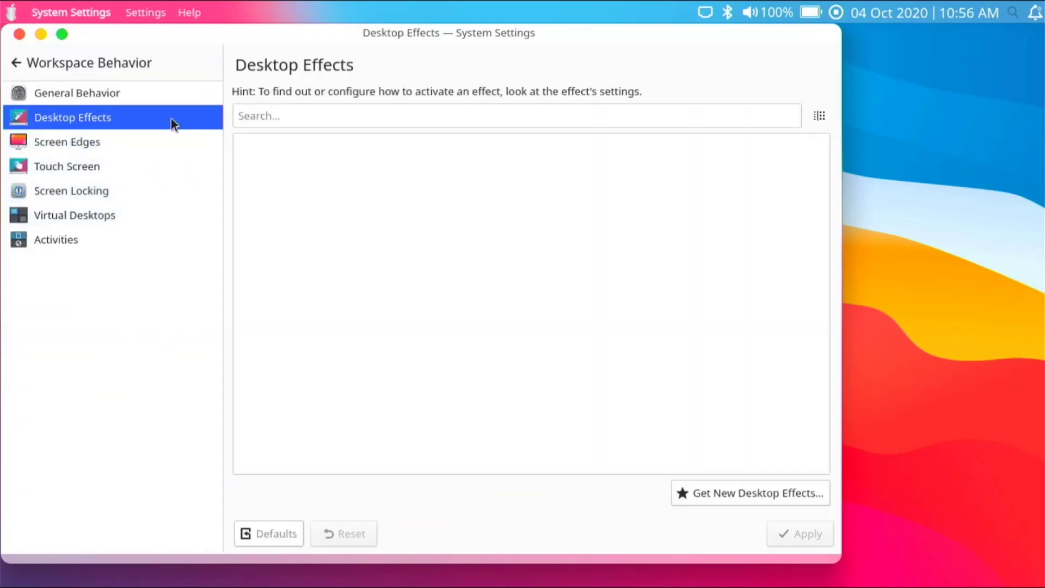
{"action": "left_click", "coordinate": [379, 112]}
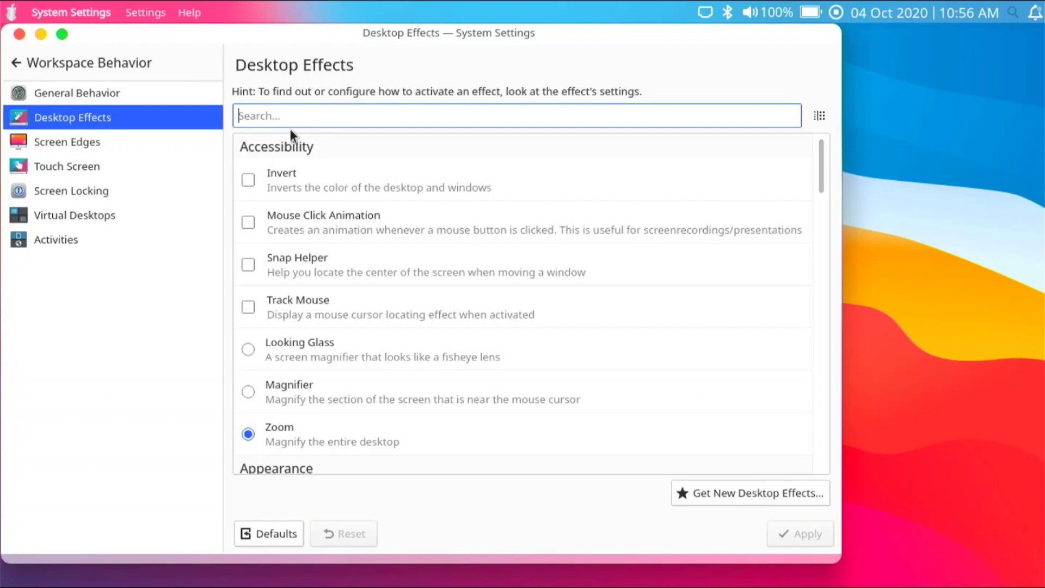
{"action": "type", "text": "wobb"}
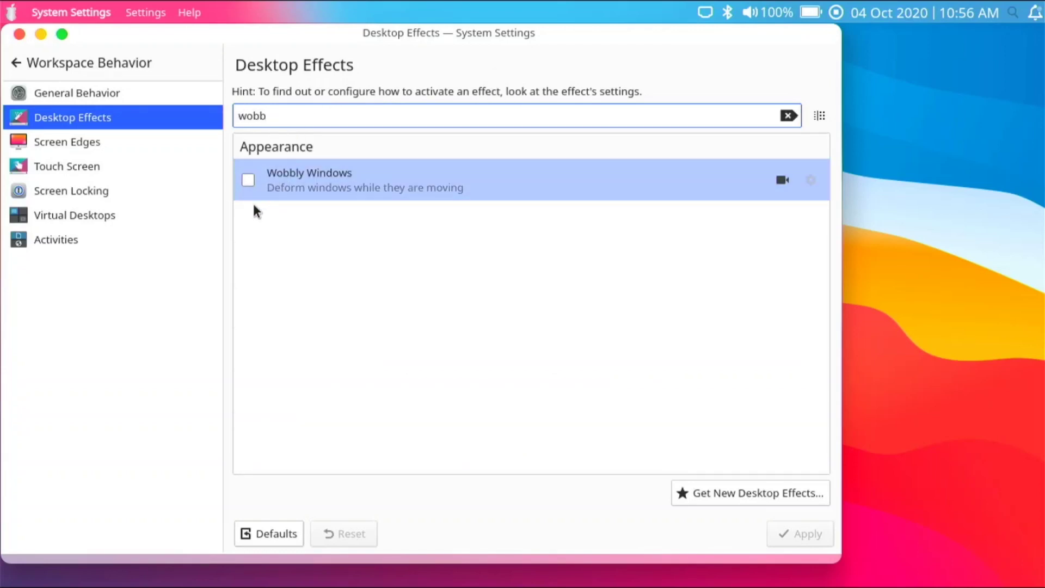
{"action": "left_click", "coordinate": [245, 180]}
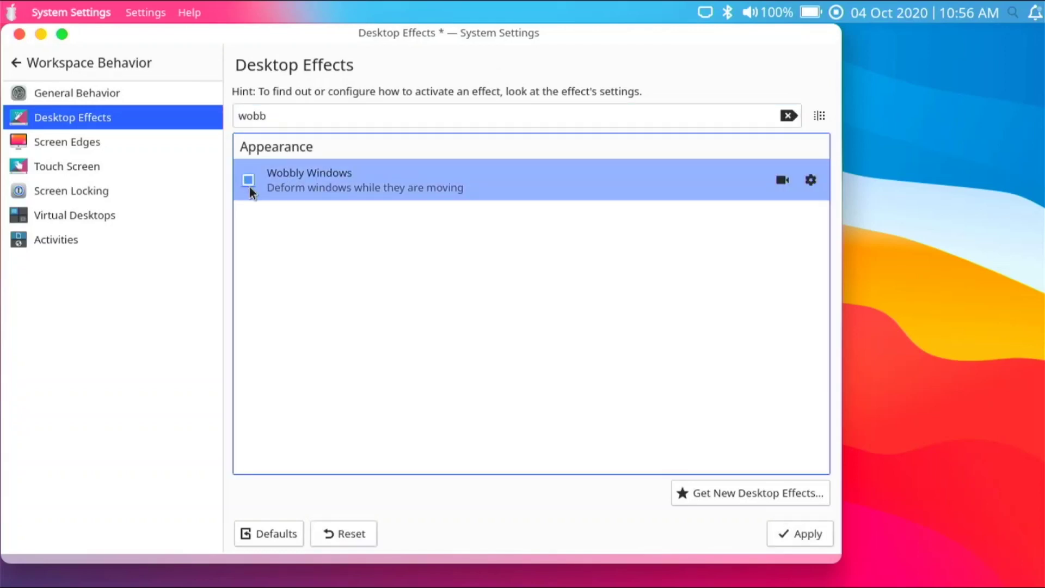
{"action": "left_click", "coordinate": [789, 539]}
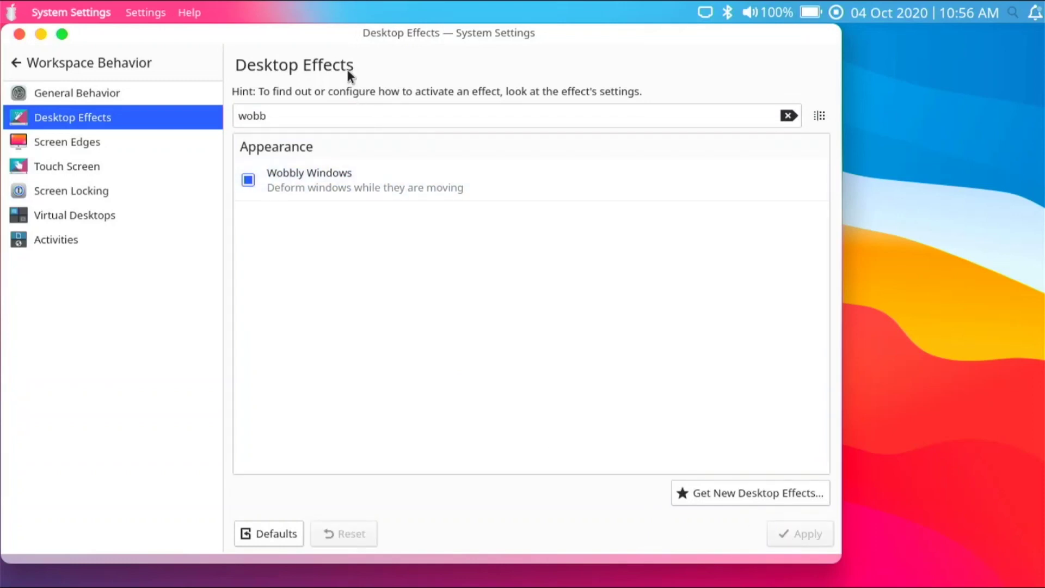
{"action": "left_click_drag", "start_coordinate": [345, 34], "coordinate": [469, 43]}
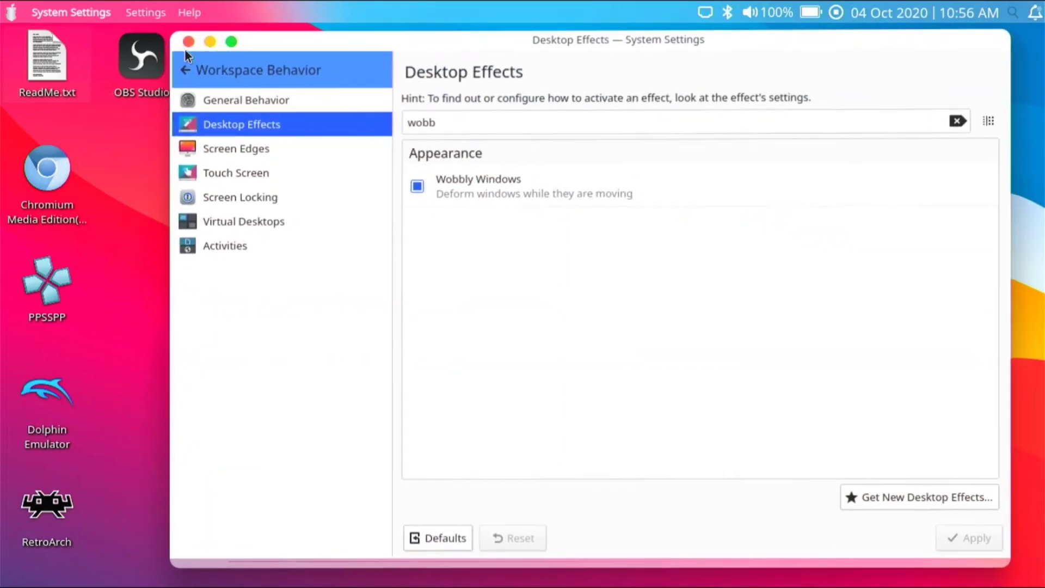
Step: Close System Settings, drag Raspberry Pi Imager to show wobbling, then minimize and restore it
{"action": "left_click", "coordinate": [186, 43]}
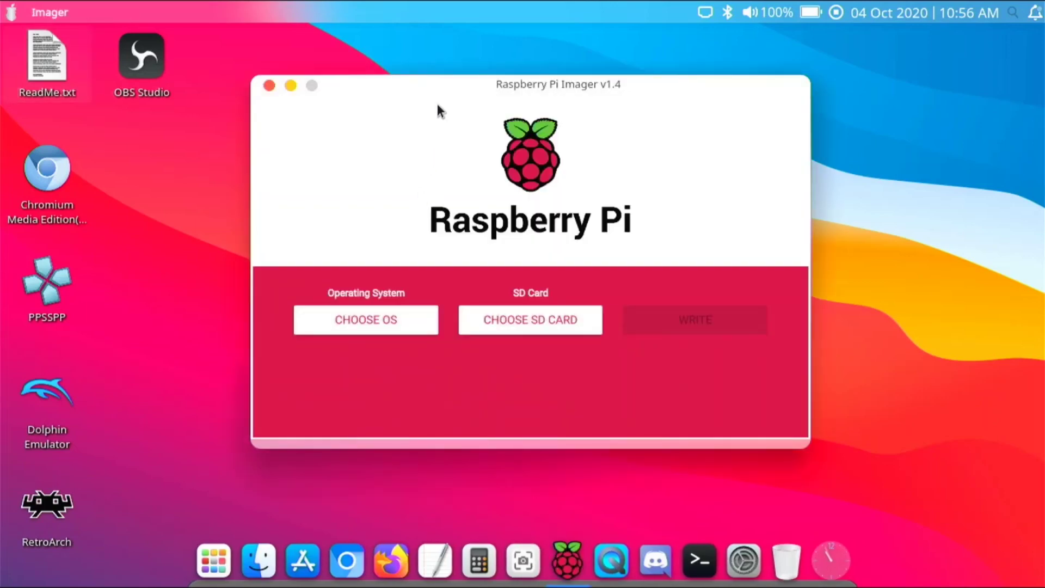
{"action": "left_click_drag", "start_coordinate": [462, 86], "coordinate": [434, 67]}
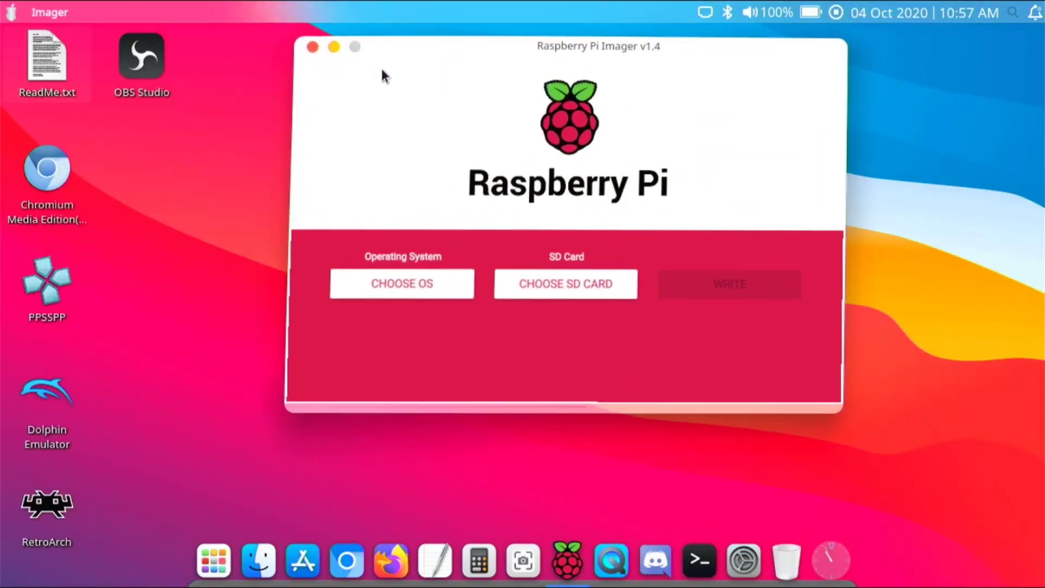
{"action": "left_click", "coordinate": [339, 47]}
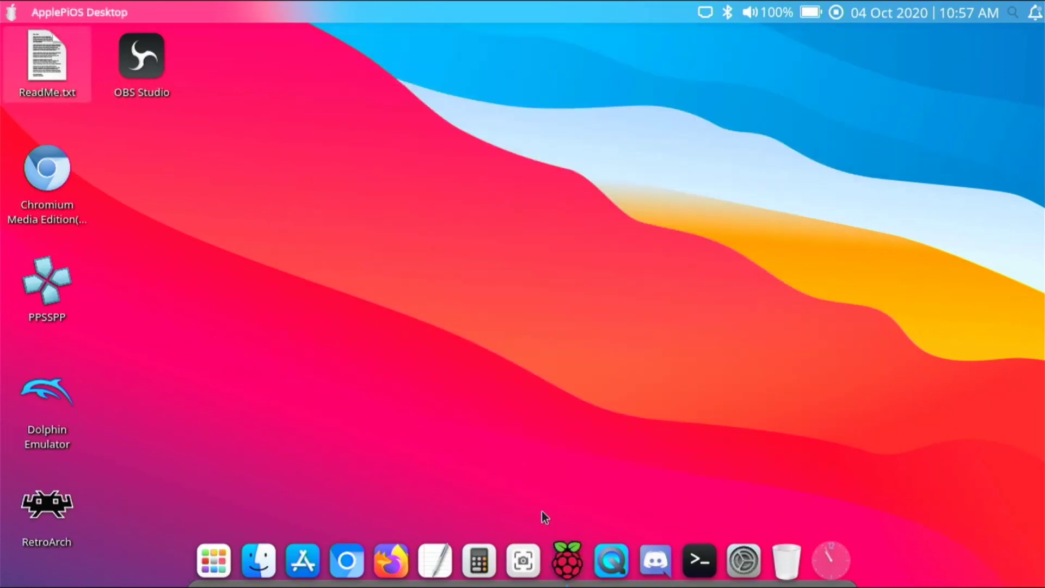
{"action": "left_click", "coordinate": [568, 560]}
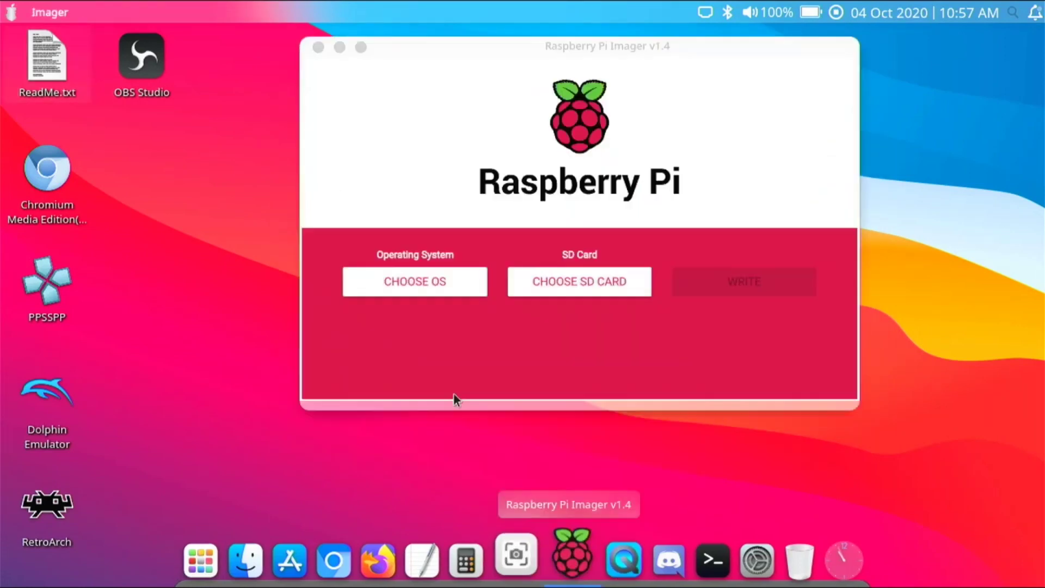
Step: Close Raspberry Pi Imager and launch Chromium Media Edition, submitting the account password in Konsole
{"action": "left_click", "coordinate": [318, 48]}
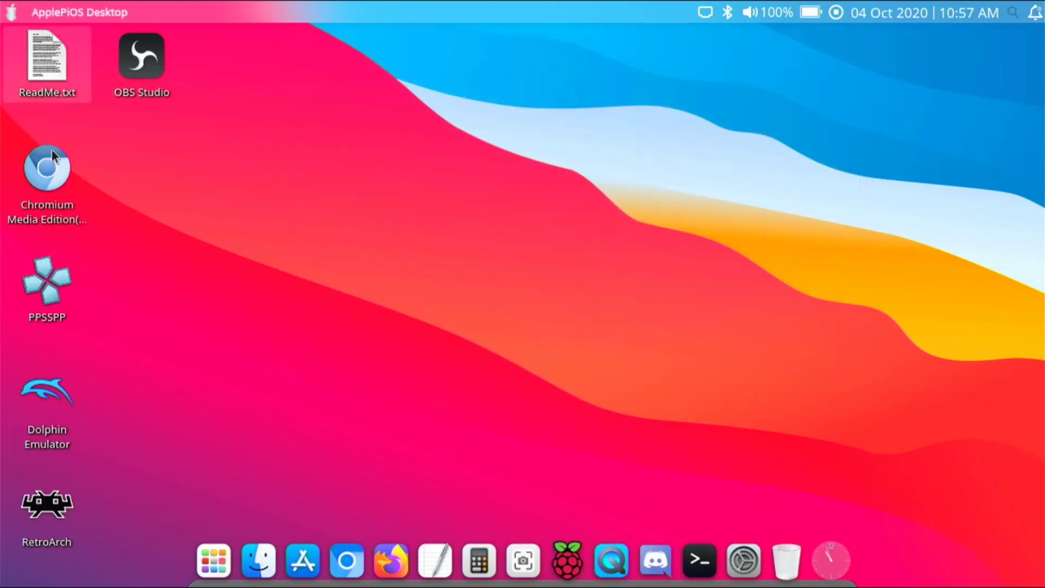
{"action": "double_click", "coordinate": [67, 198]}
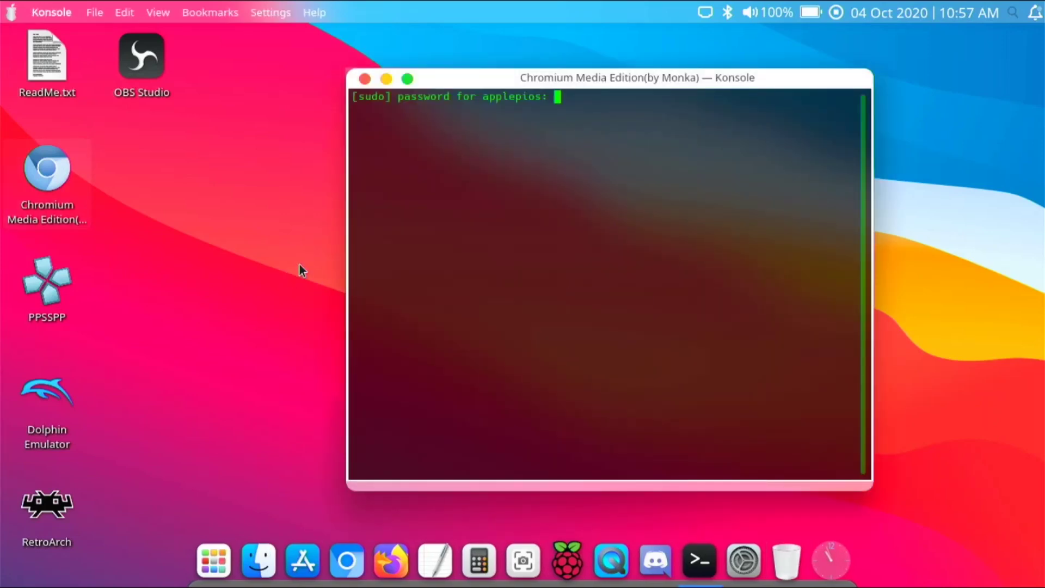
{"action": "key", "text": "Return"}
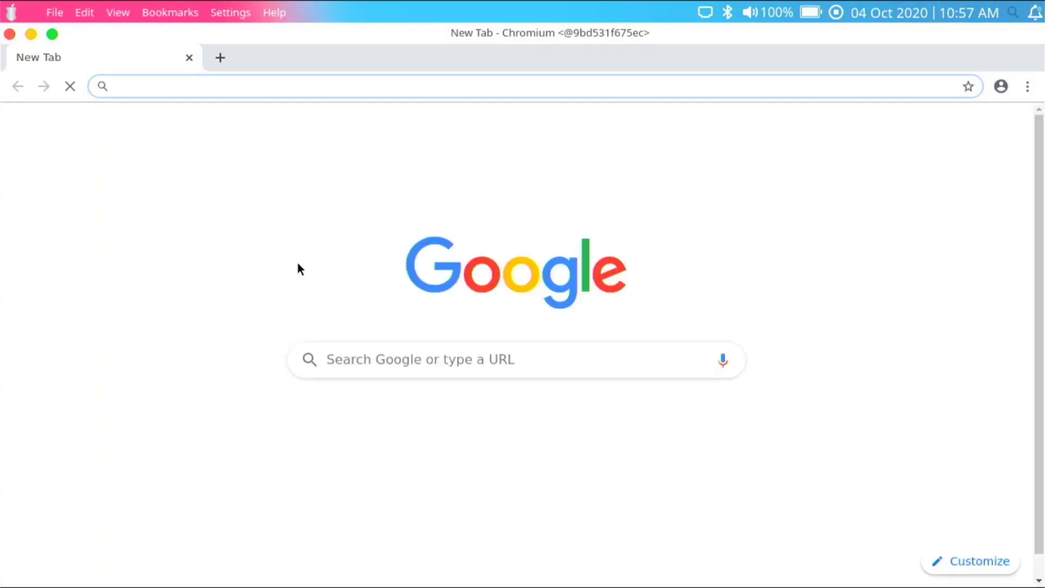
Step: Open netflix.com/Kids, play Wonder Park with notifications blocked, and seek to near its end
{"action": "type", "text": "netfli"}
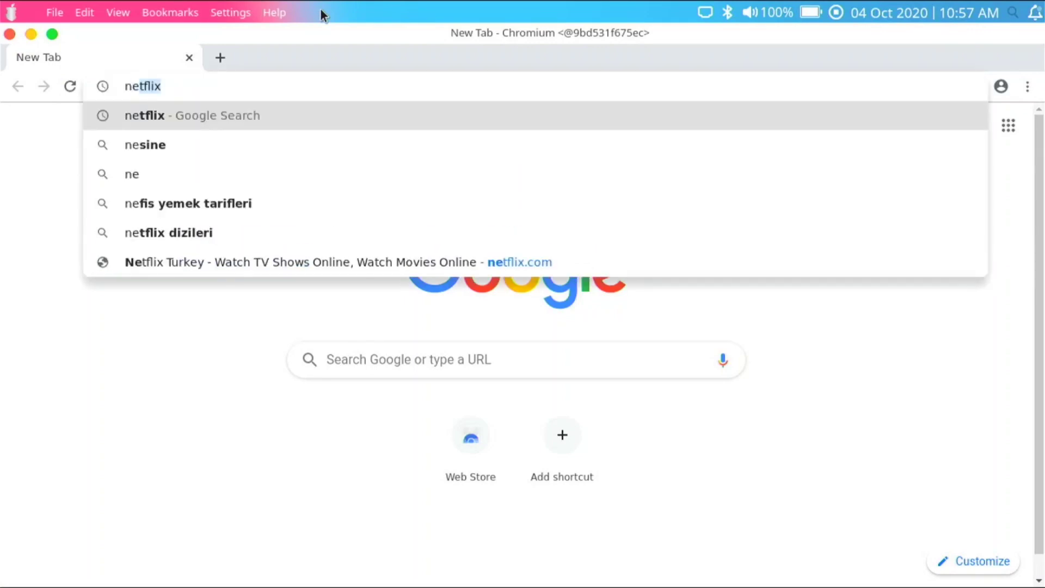
{"action": "type", "text": "x"}
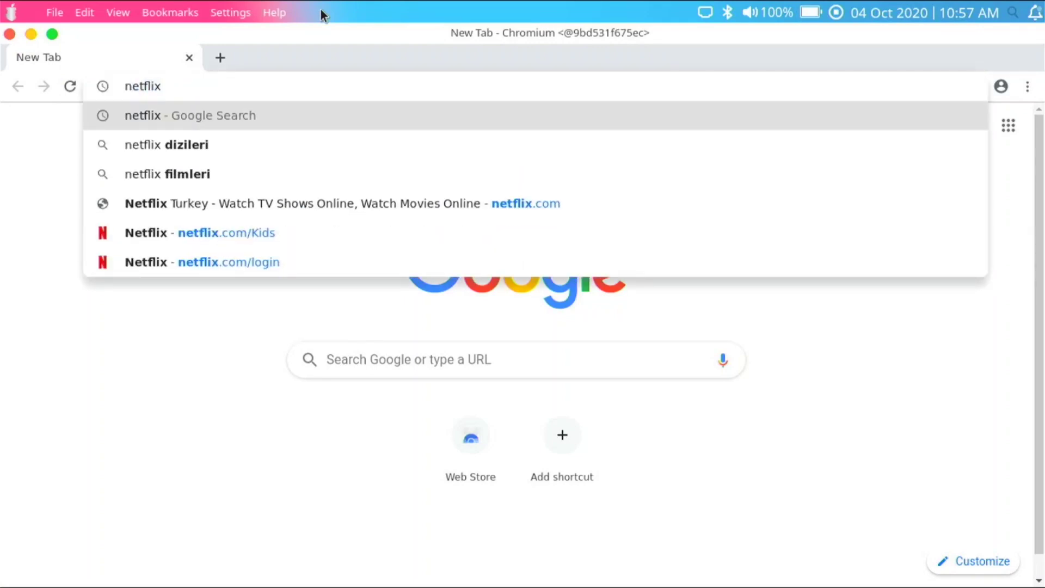
{"action": "left_click", "coordinate": [283, 236]}
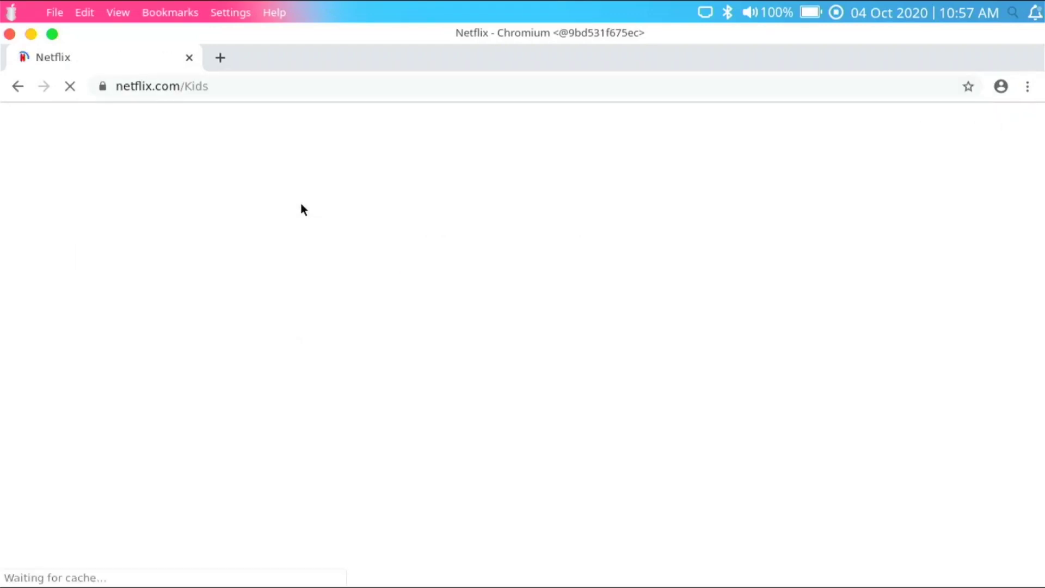
{"action": "scroll", "coordinate": [304, 396], "scroll_direction": "down", "scroll_amount": 10}
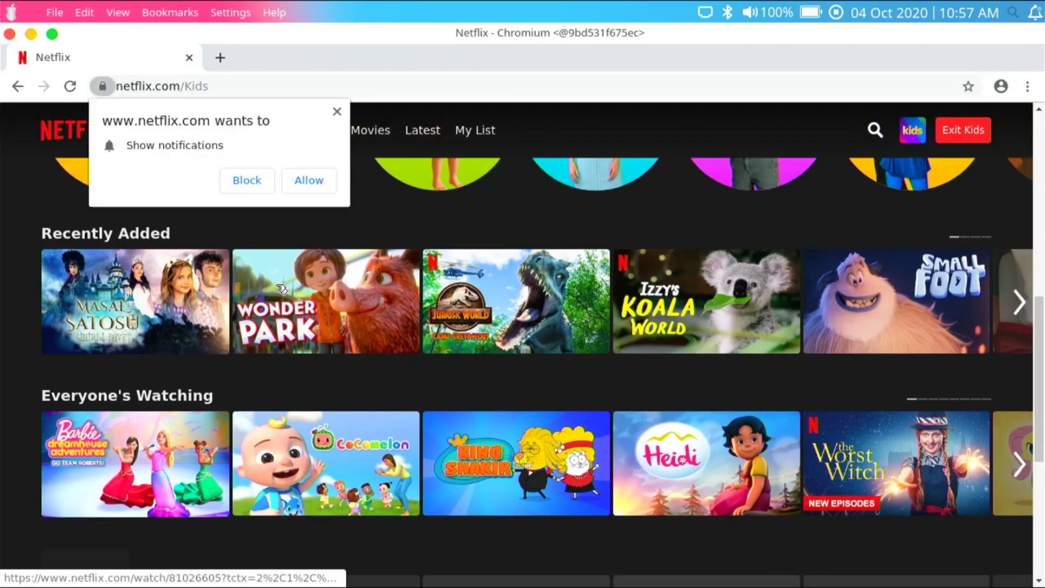
{"action": "left_click", "coordinate": [279, 286]}
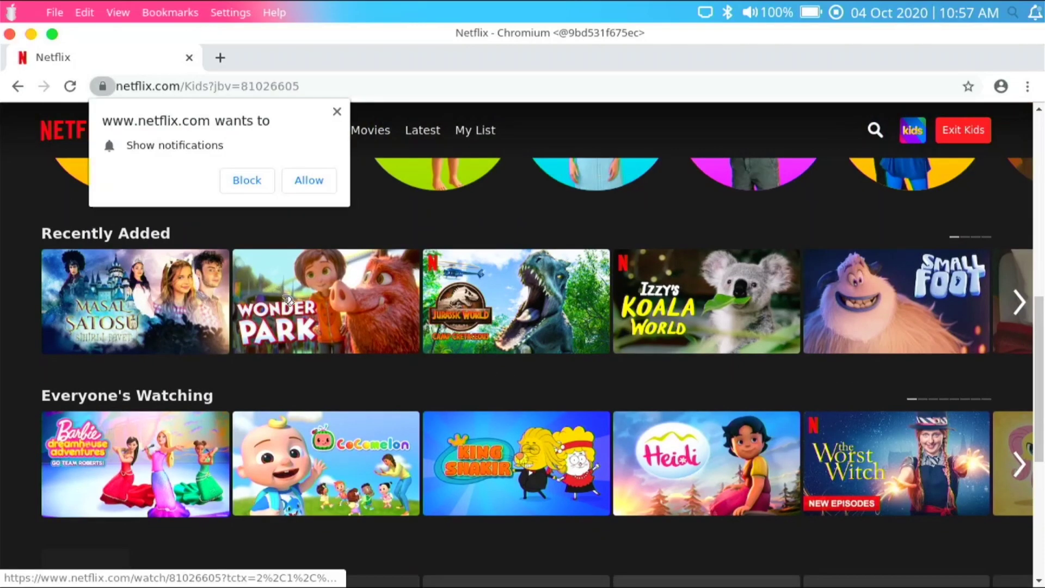
{"action": "left_click", "coordinate": [260, 183]}
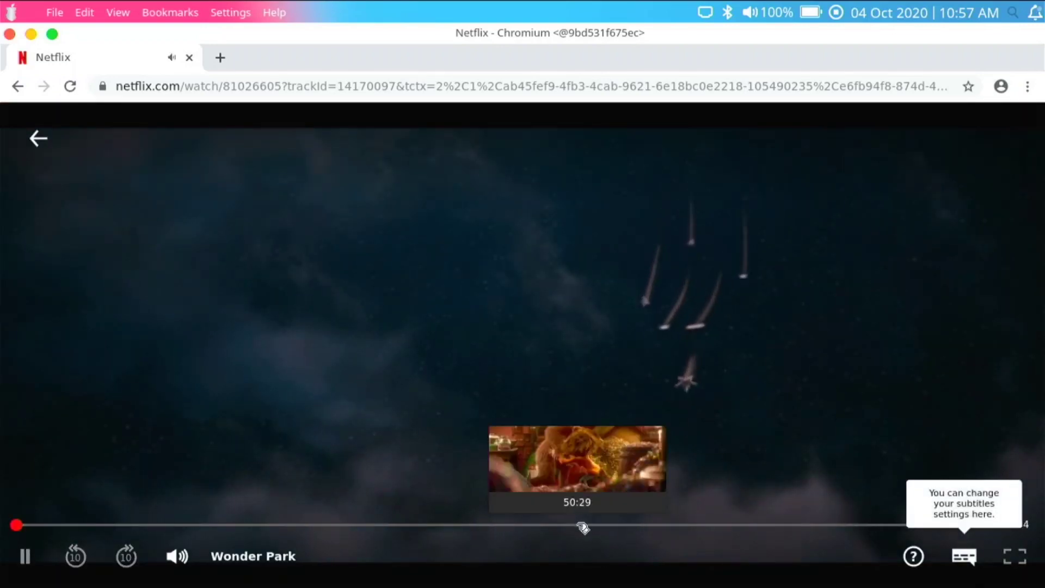
{"action": "left_click", "coordinate": [582, 525]}
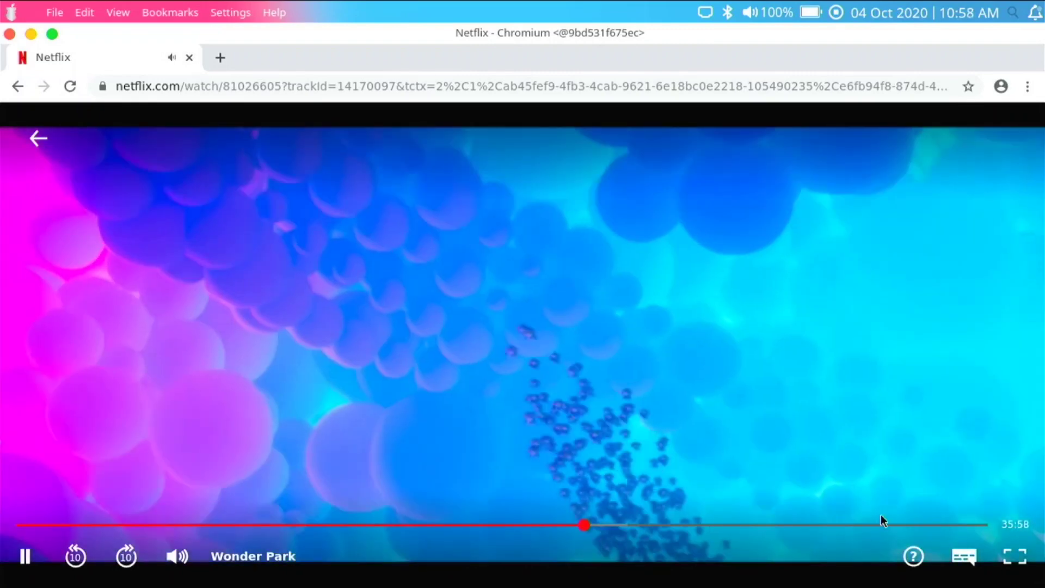
{"action": "left_click", "coordinate": [900, 524]}
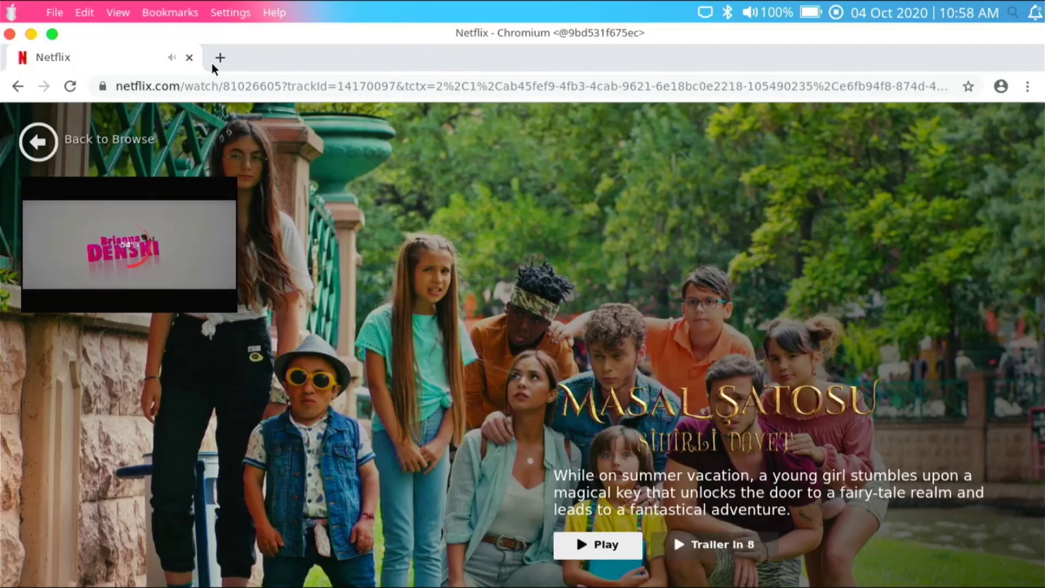
Step: Replace the Netflix tab with a new tab, glance at the File menu, then close Chromium and Konsole
{"action": "left_click", "coordinate": [216, 64]}
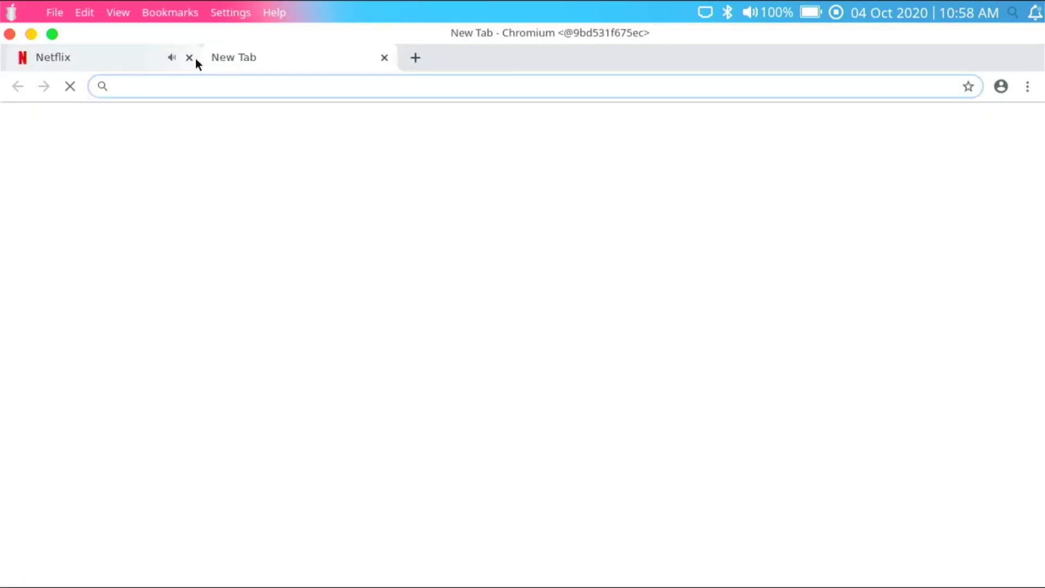
{"action": "left_click", "coordinate": [189, 57]}
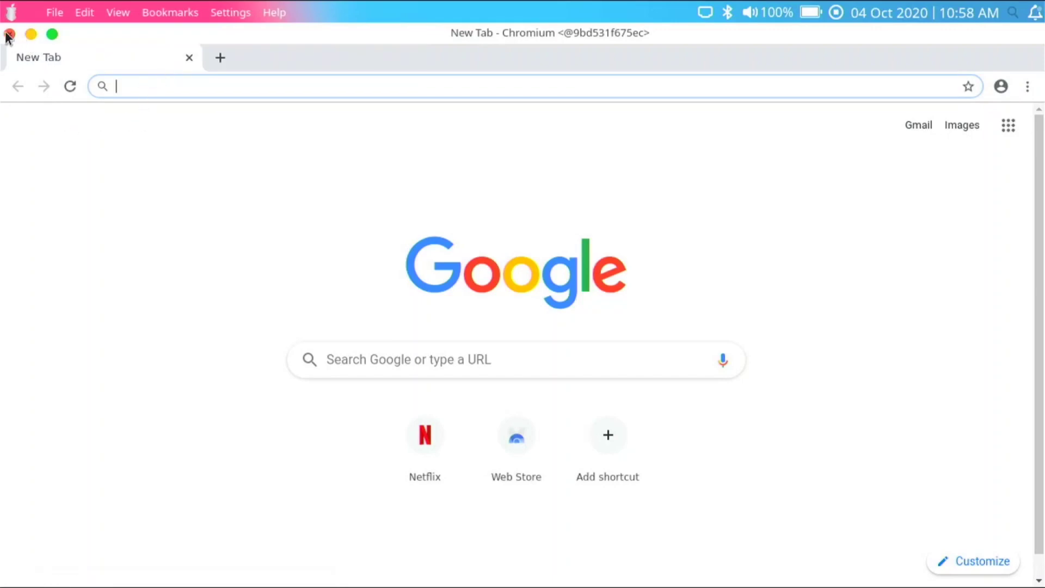
{"action": "left_click", "coordinate": [52, 13]}
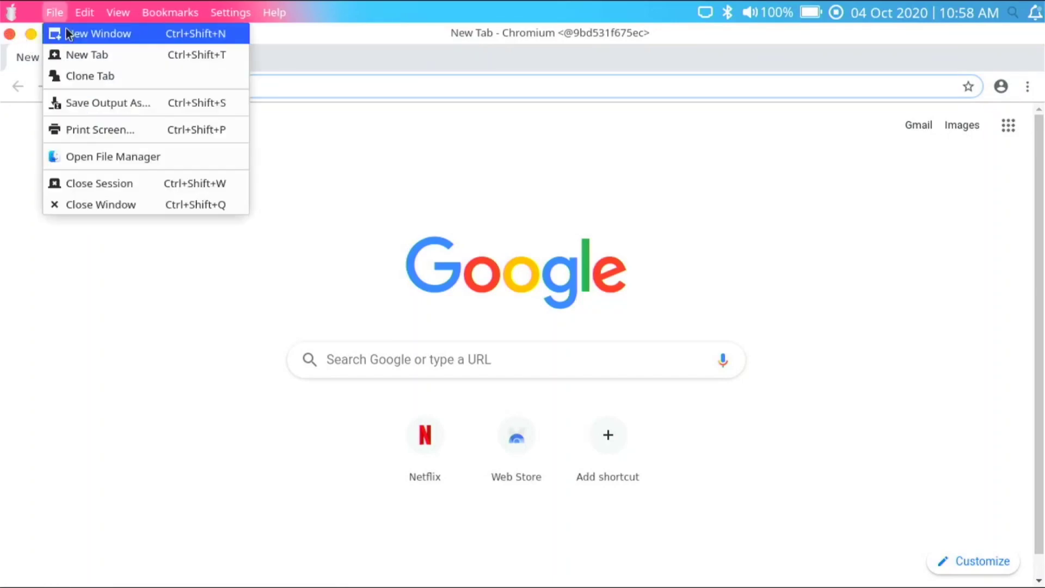
{"action": "left_click", "coordinate": [76, 53]}
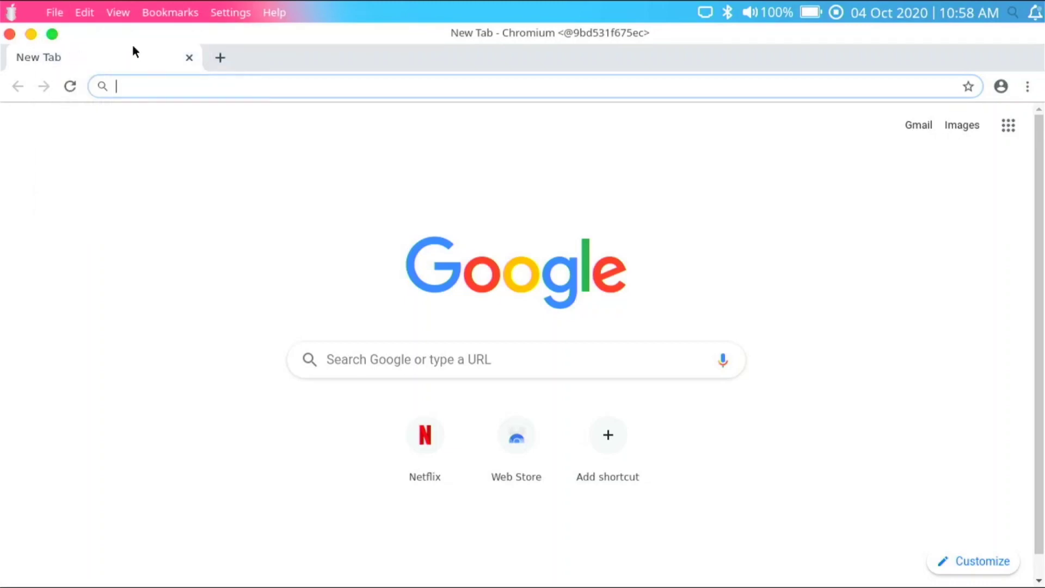
{"action": "left_click", "coordinate": [10, 34]}
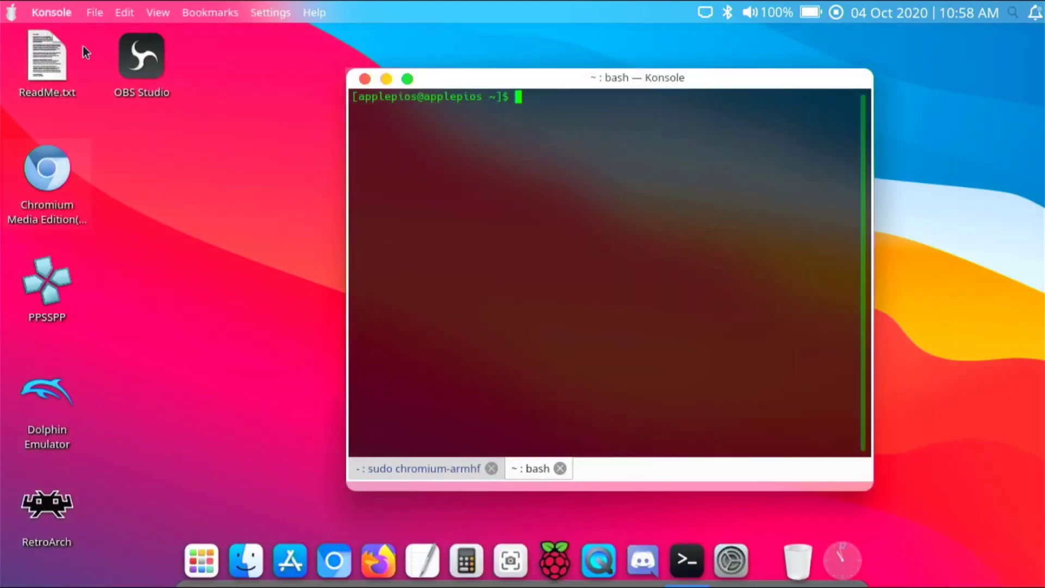
{"action": "left_click", "coordinate": [365, 80]}
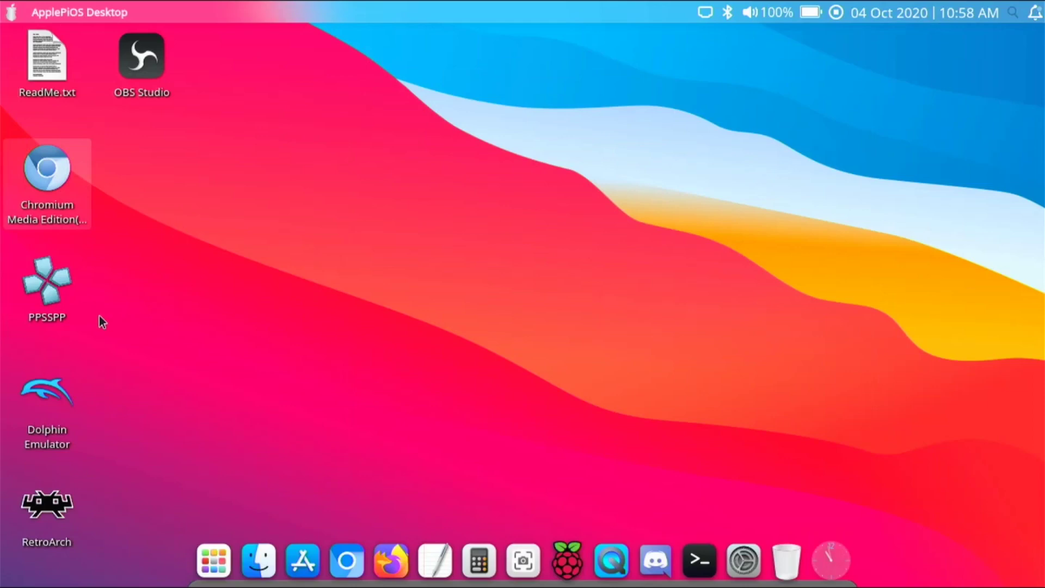
{"action": "double_click", "coordinate": [50, 297]}
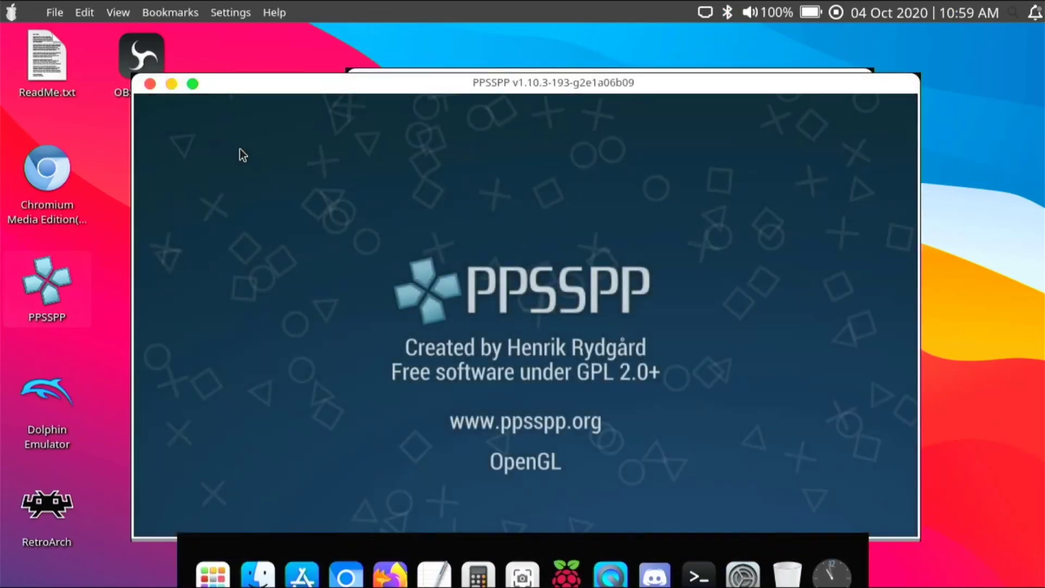
{"action": "left_click_drag", "start_coordinate": [264, 83], "coordinate": [281, 52]}
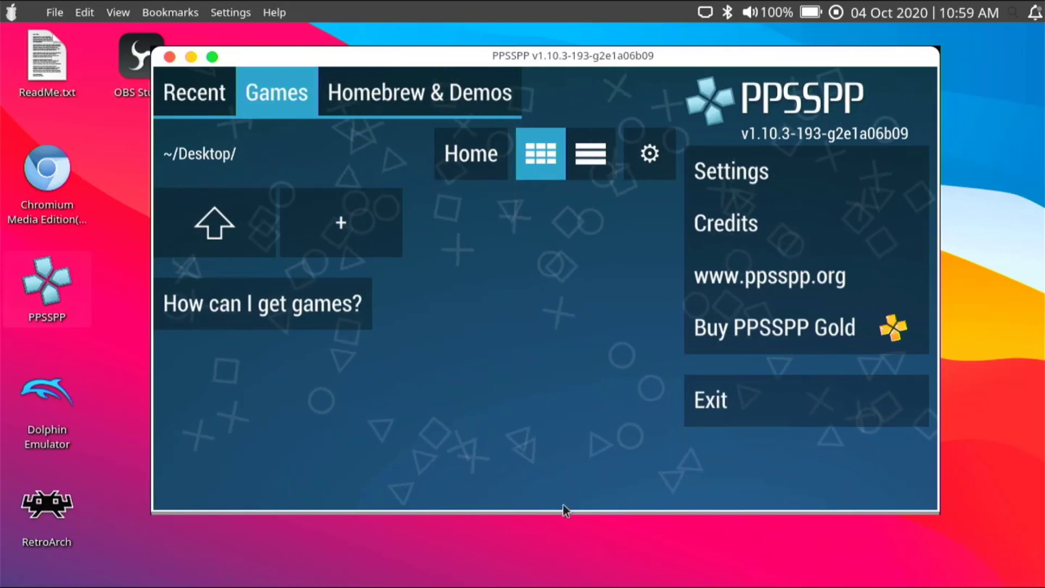
{"action": "mouse_move", "coordinate": [560, 531]}
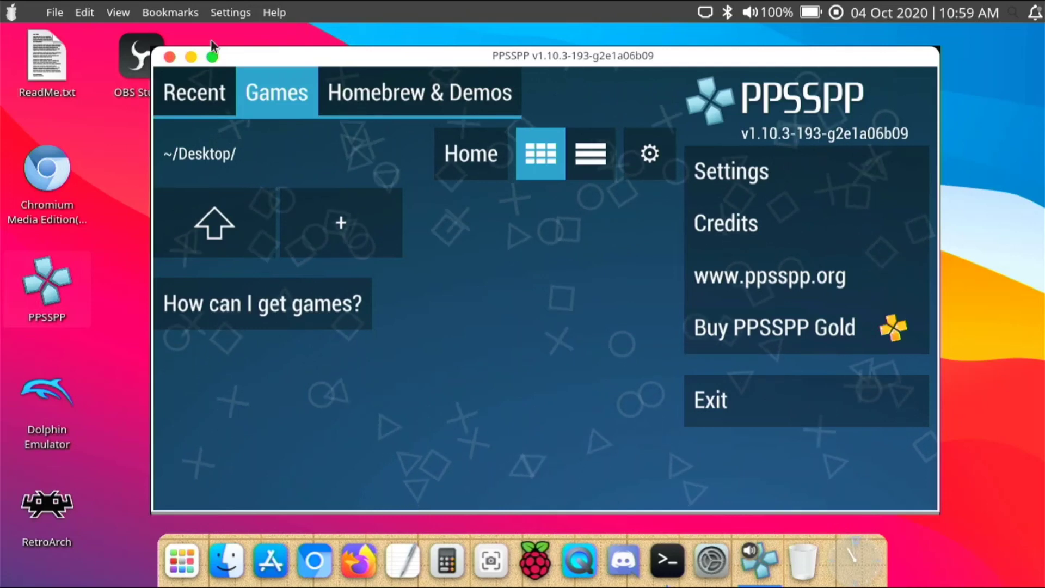
{"action": "left_click", "coordinate": [171, 57]}
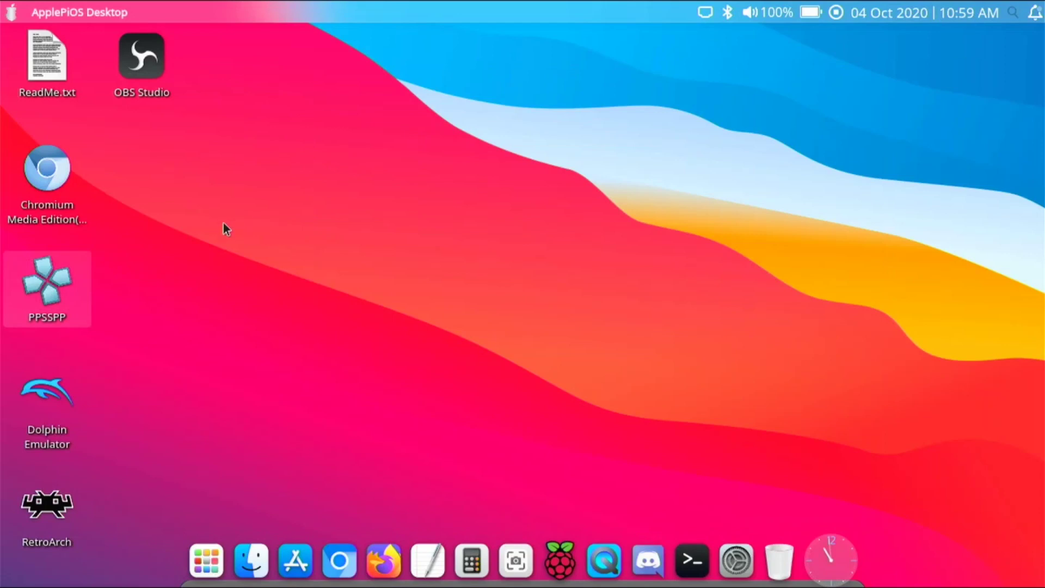
{"action": "double_click", "coordinate": [52, 387]}
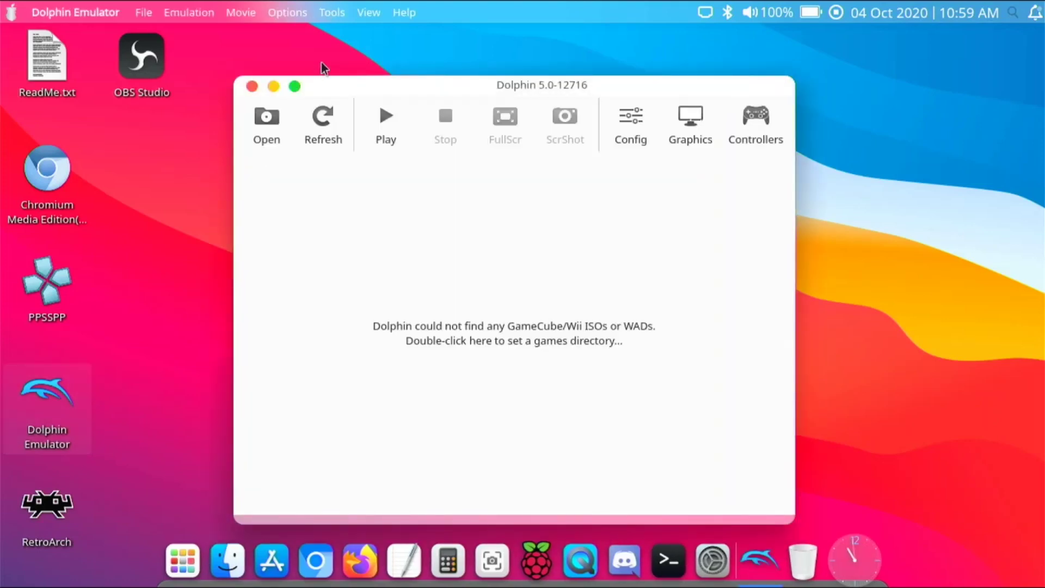
{"action": "left_click_drag", "start_coordinate": [319, 86], "coordinate": [347, 74]}
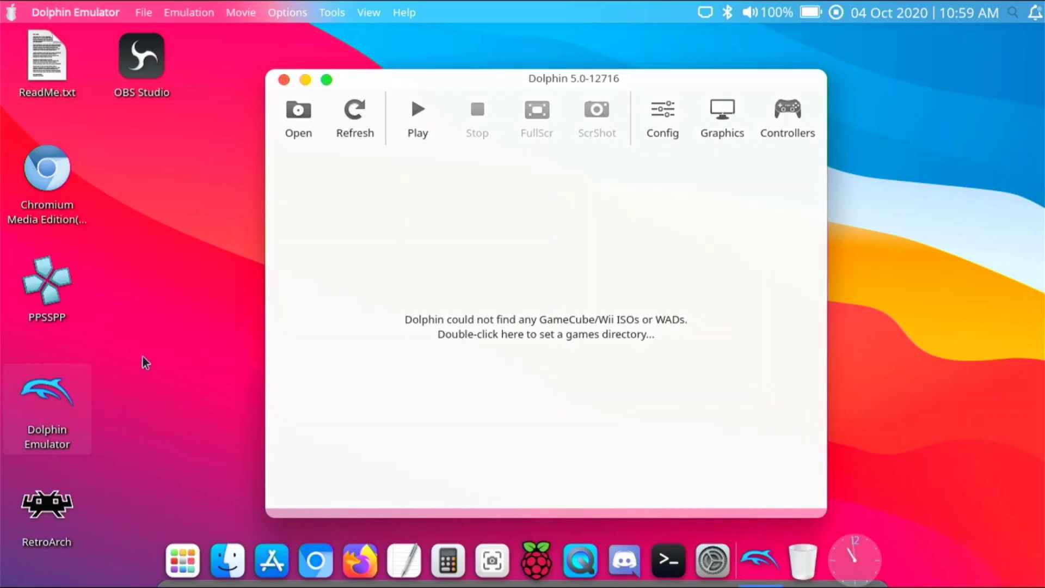
{"action": "key", "text": "ctrl+q"}
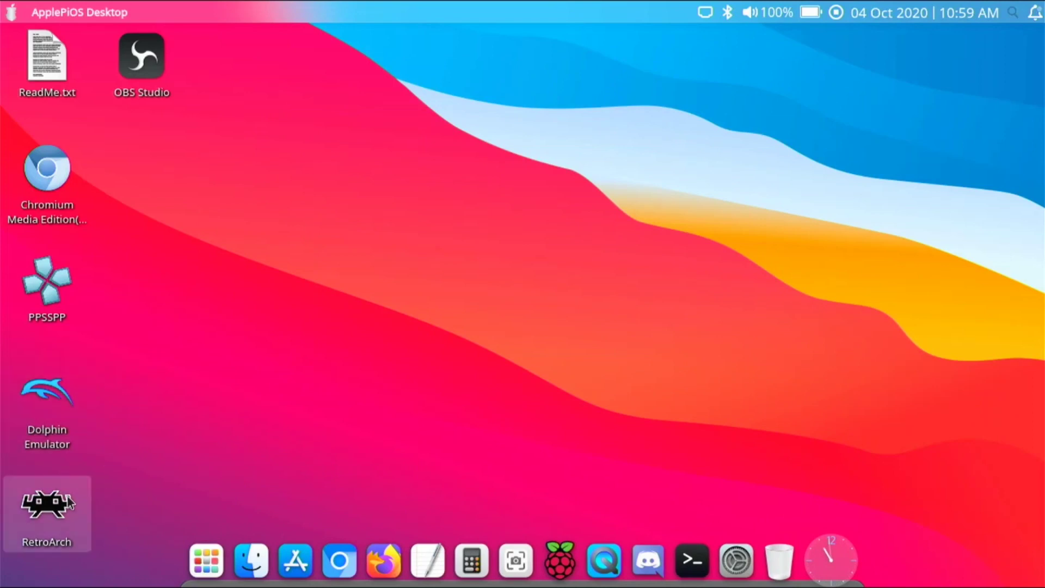
{"action": "double_click", "coordinate": [42, 469]}
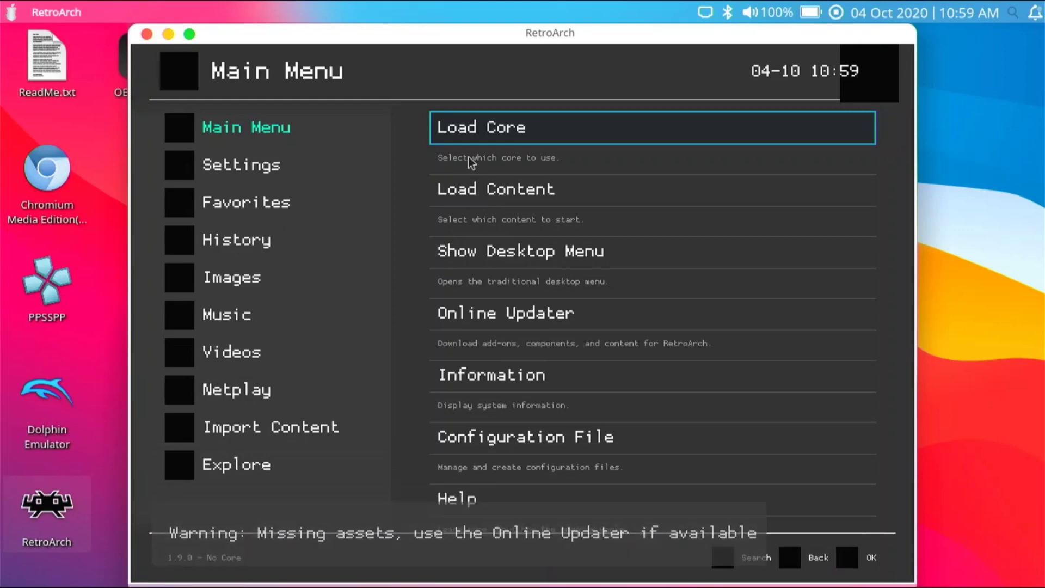
{"action": "key", "text": "Up"}
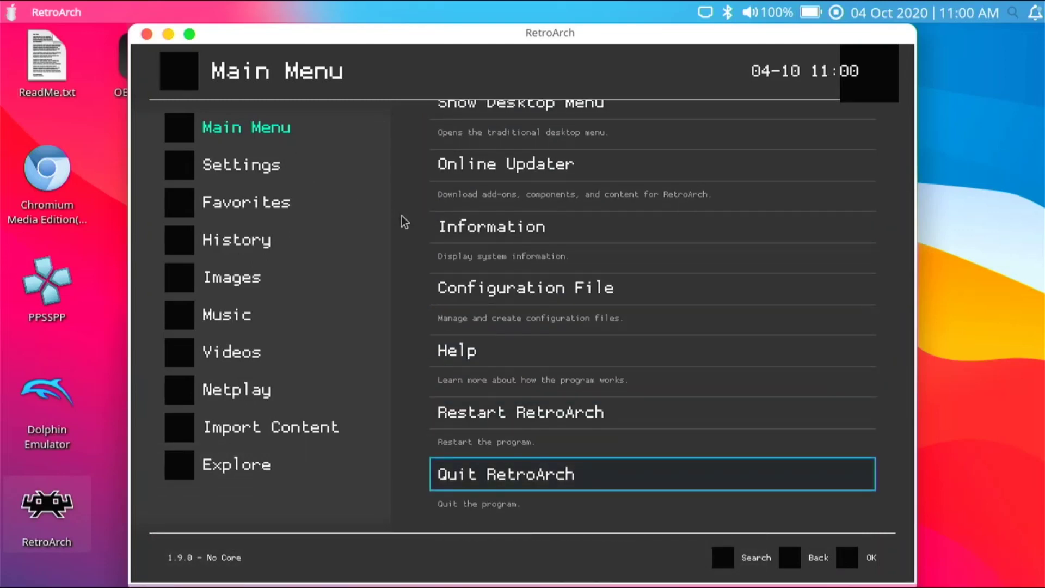
{"action": "key", "text": "Down"}
{"action": "key", "text": "Down"}
{"action": "key", "text": "Down"}
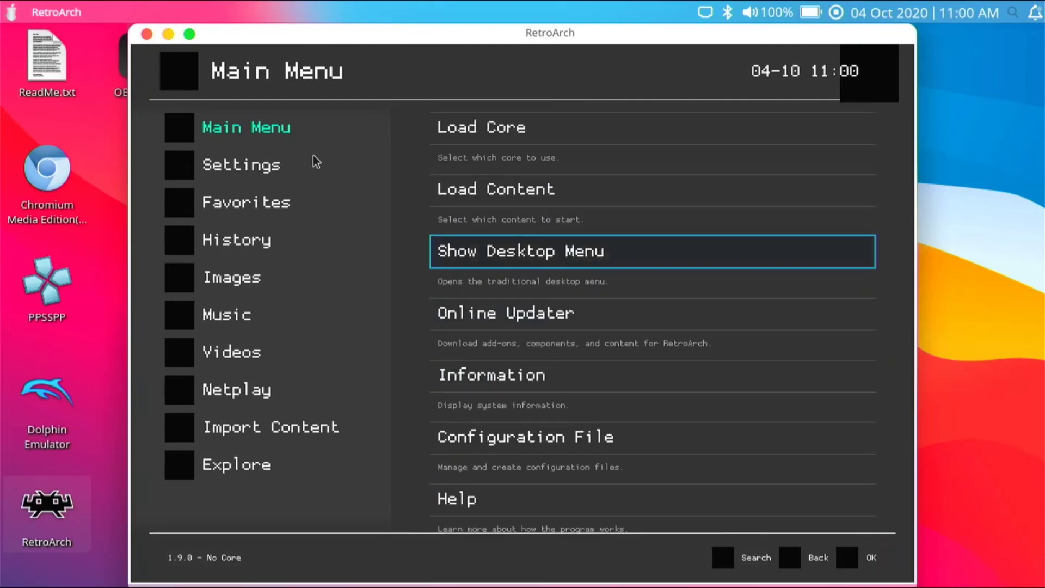
{"action": "left_click", "coordinate": [148, 34]}
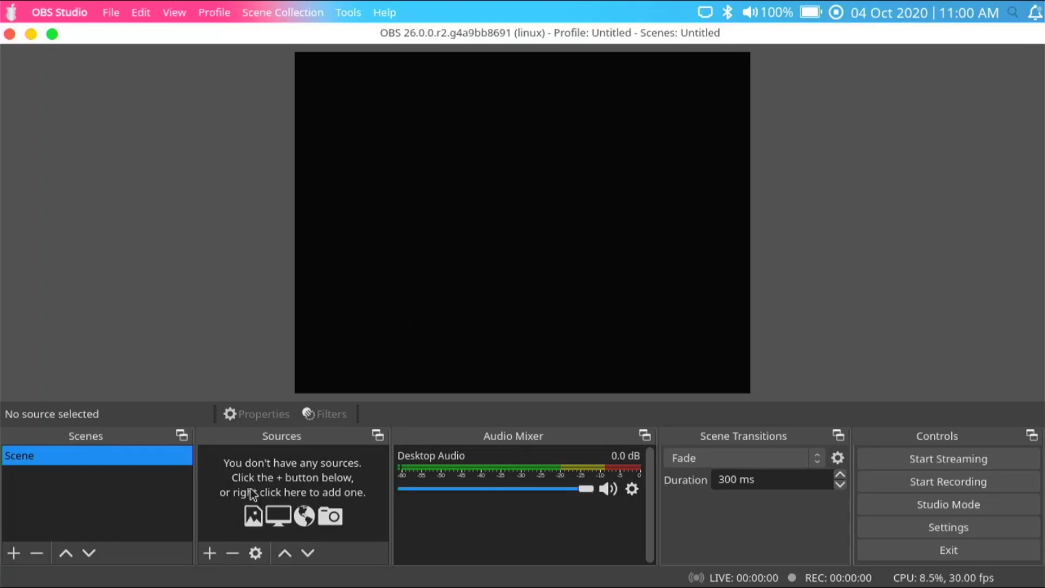
{"action": "left_click", "coordinate": [206, 554]}
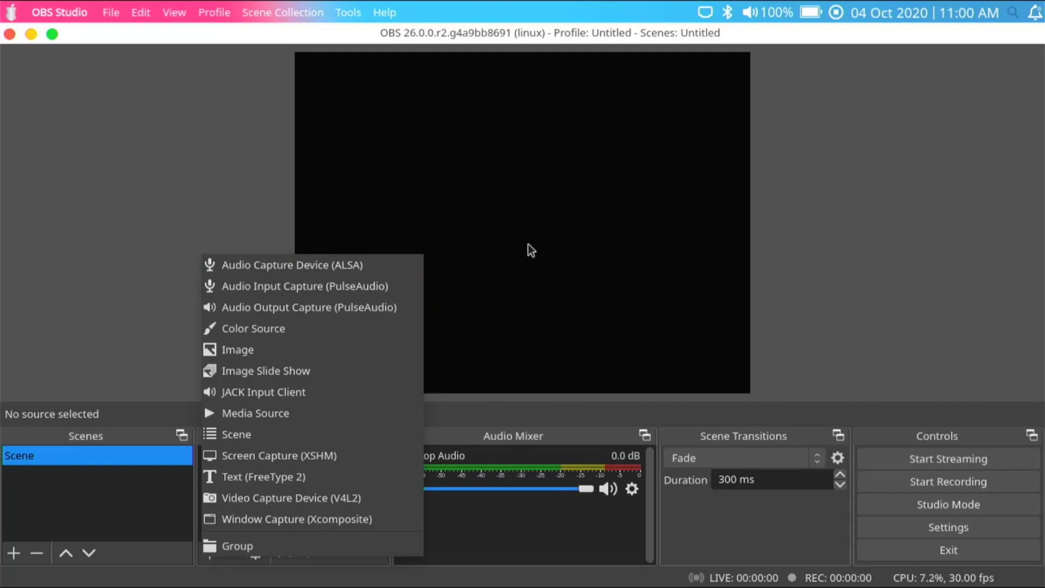
{"action": "left_click", "coordinate": [576, 203]}
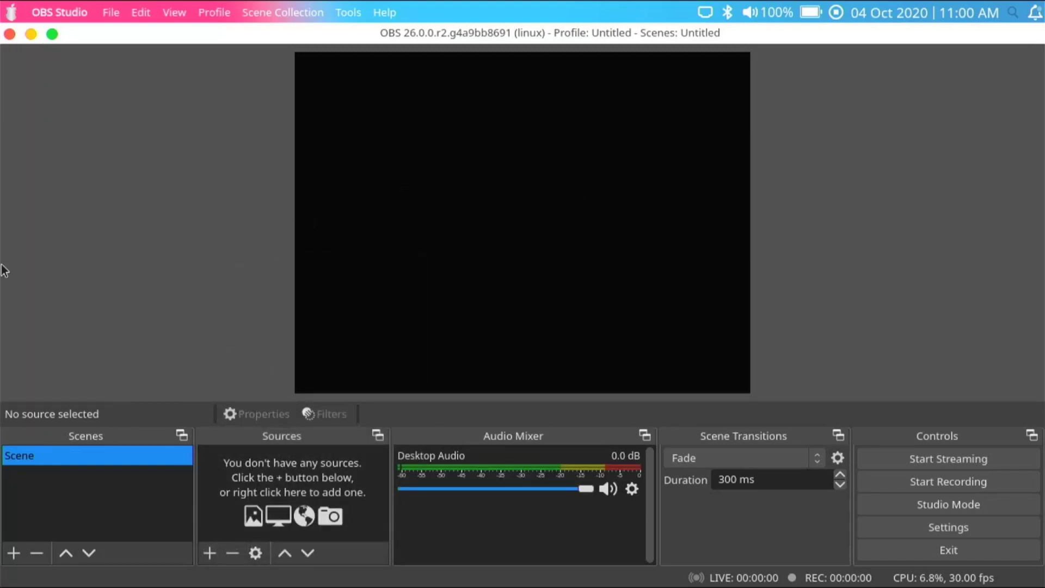
{"action": "left_click", "coordinate": [53, 32]}
{"action": "left_click_drag", "start_coordinate": [218, 48], "coordinate": [391, 37]}
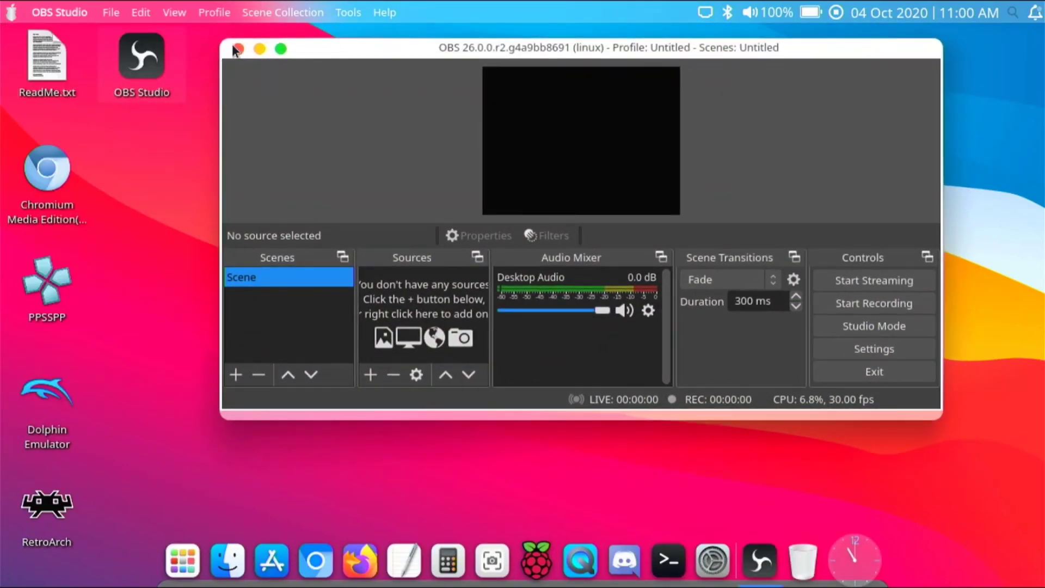
{"action": "left_click", "coordinate": [237, 50]}
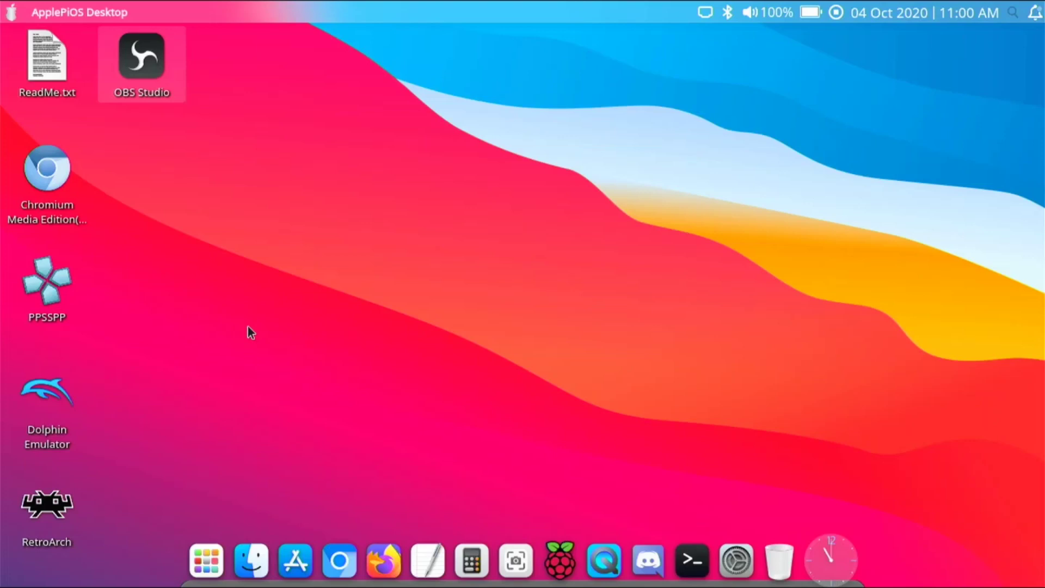
Step: Browse the submenus of the Apple application menu, then dismiss it
{"action": "left_click", "coordinate": [12, 12]}
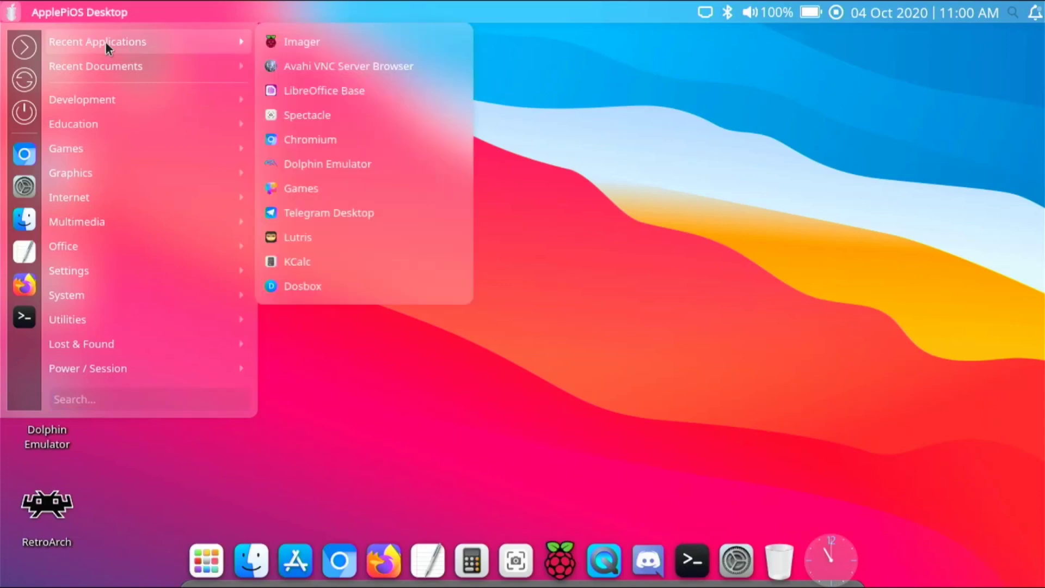
{"action": "mouse_move", "coordinate": [115, 67]}
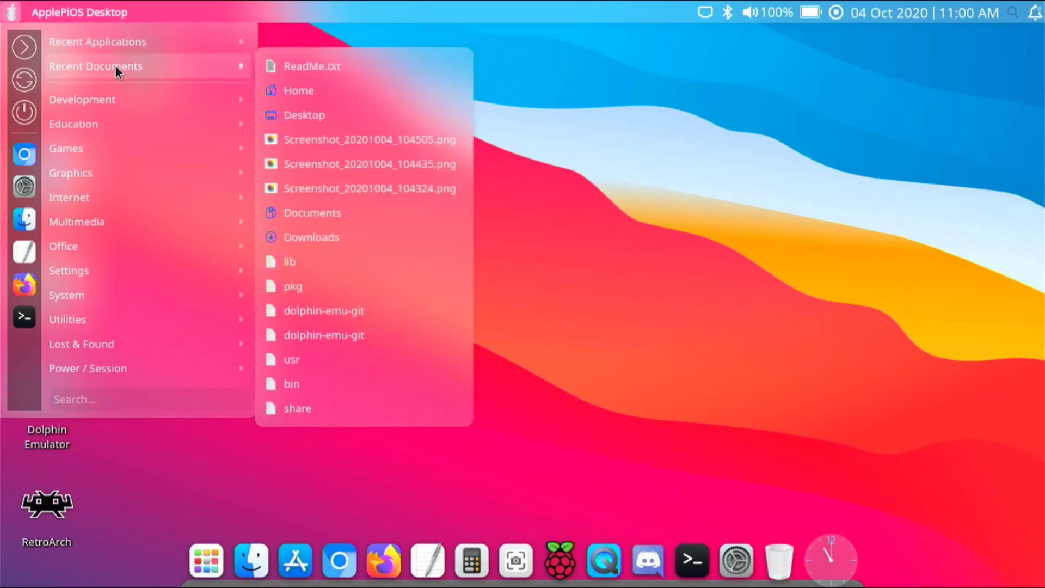
{"action": "mouse_move", "coordinate": [137, 97]}
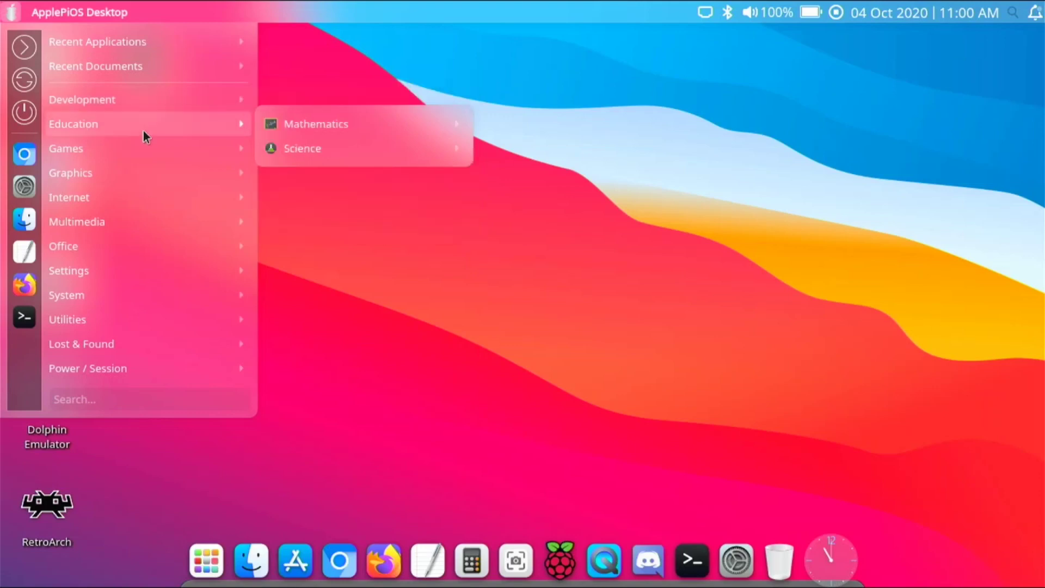
{"action": "mouse_move", "coordinate": [150, 158]}
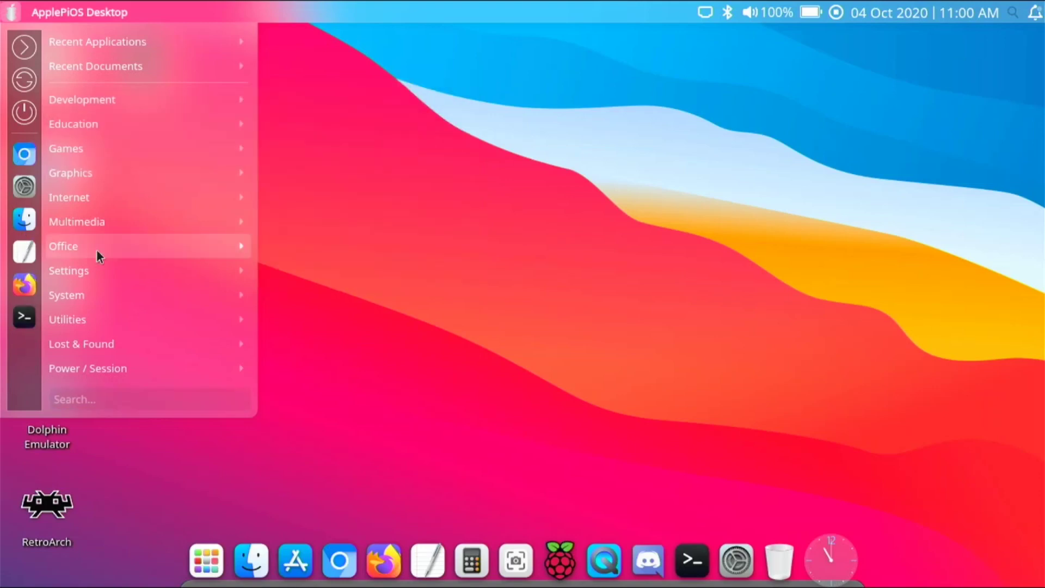
{"action": "mouse_move", "coordinate": [106, 278]}
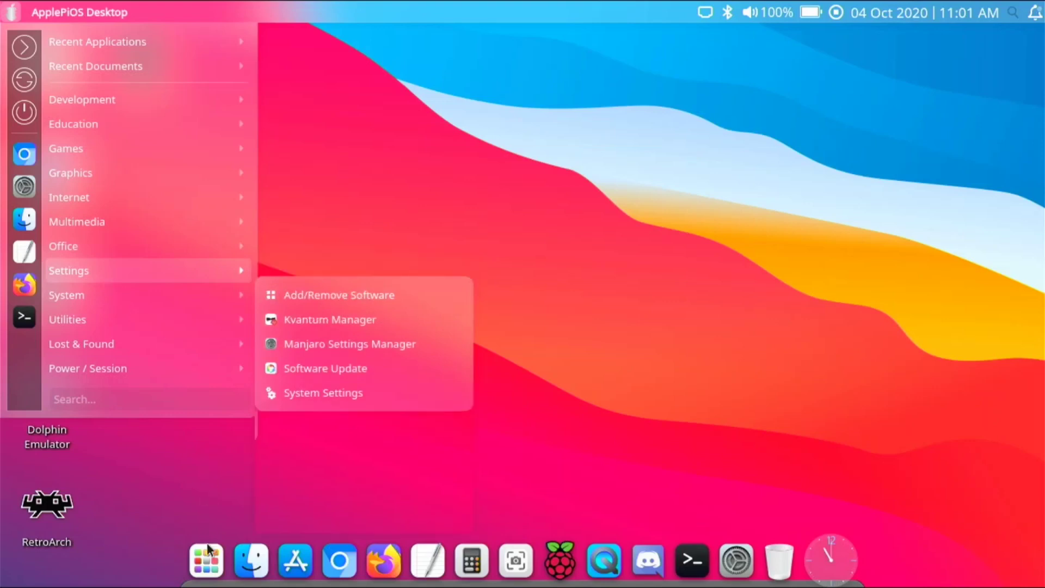
{"action": "left_click", "coordinate": [209, 573]}
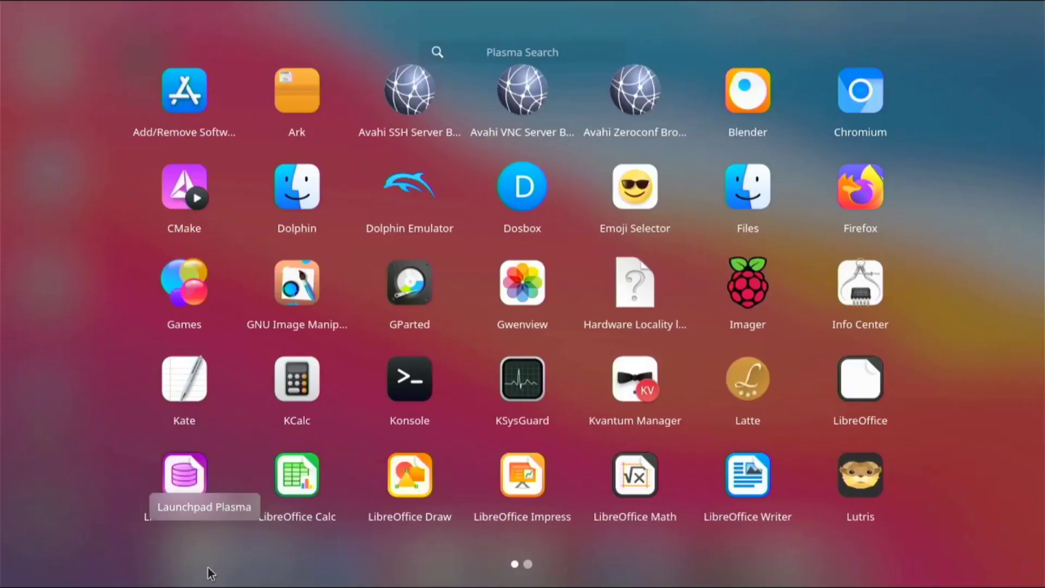
Step: Launch Raspberry Pi Imager from the full-screen app grid and close it again
{"action": "left_click", "coordinate": [210, 573]}
{"action": "left_click", "coordinate": [210, 572]}
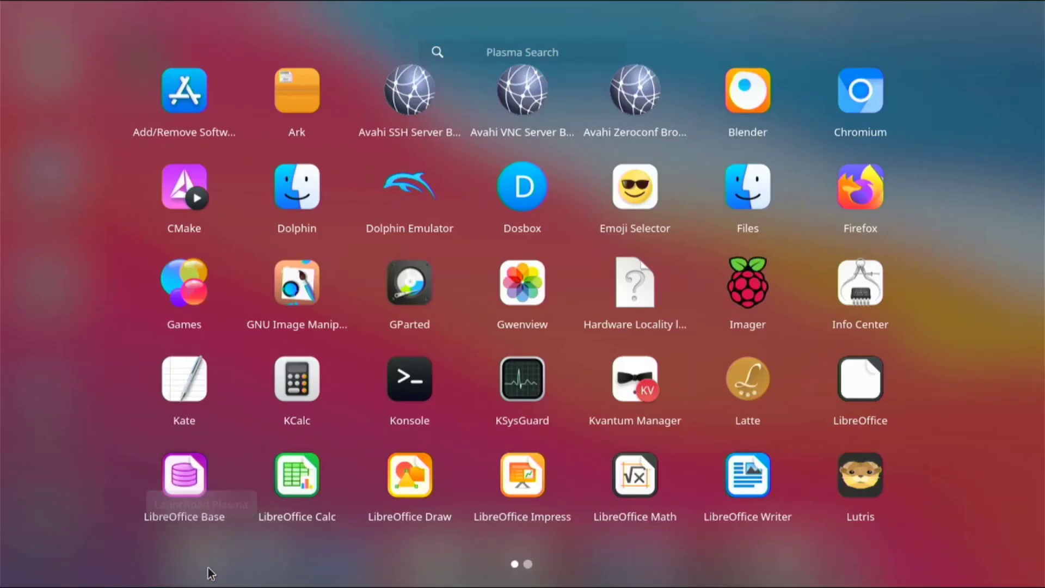
{"action": "left_click", "coordinate": [718, 277]}
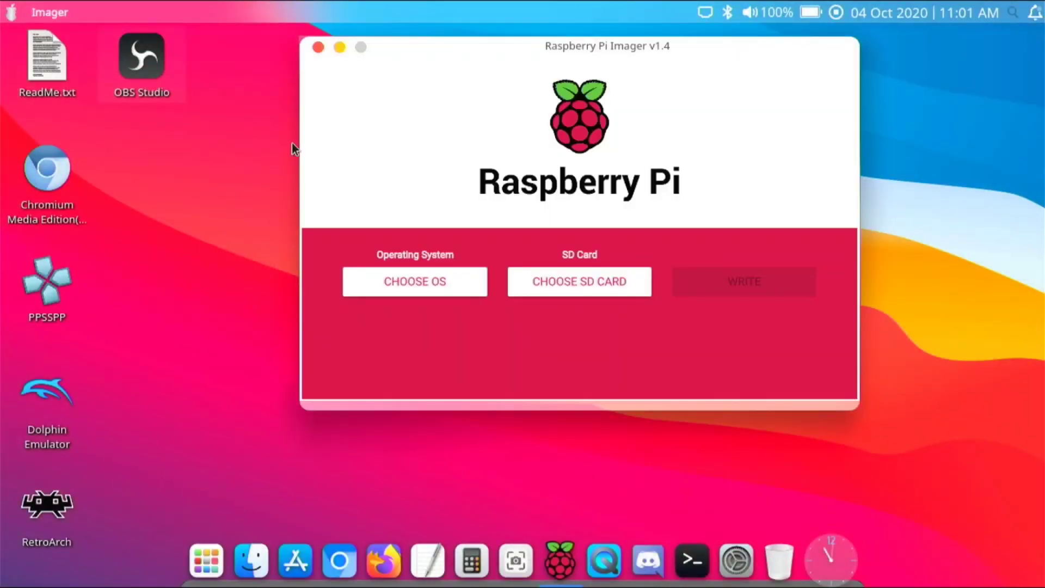
{"action": "left_click", "coordinate": [318, 47]}
Step: Reopen the application menu and show its Games entries, including Dosbox and RetroArch
{"action": "left_click", "coordinate": [5, 10]}
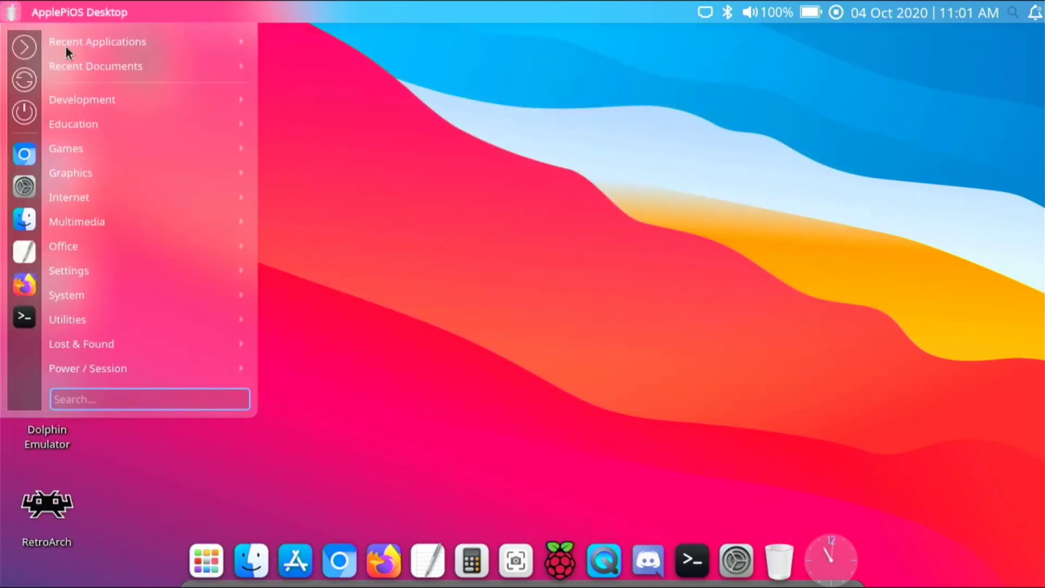
{"action": "mouse_move", "coordinate": [106, 166]}
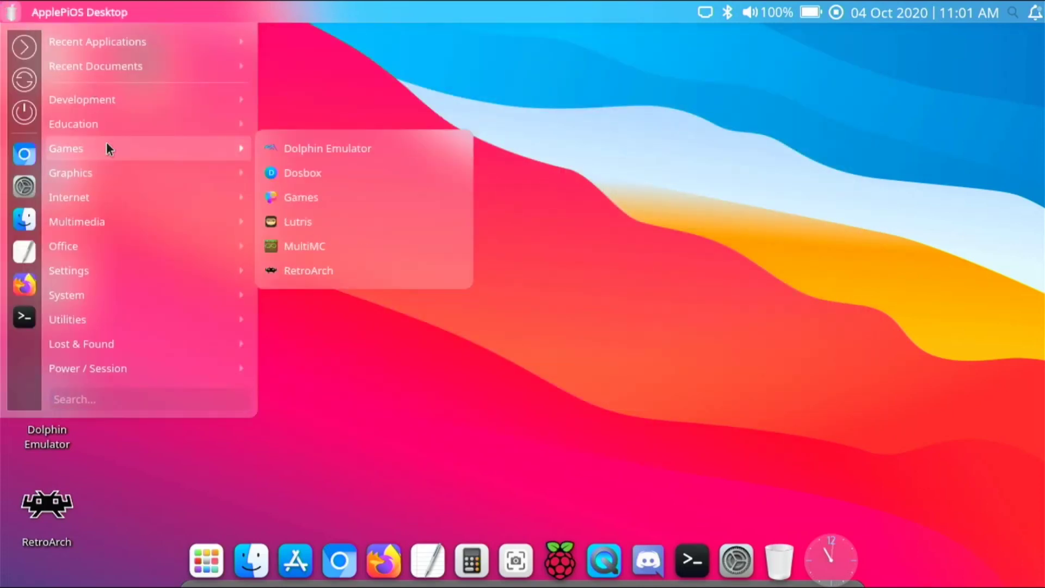
{"action": "mouse_move", "coordinate": [152, 124]}
{"action": "mouse_move", "coordinate": [266, 150]}
{"action": "mouse_move", "coordinate": [225, 148]}
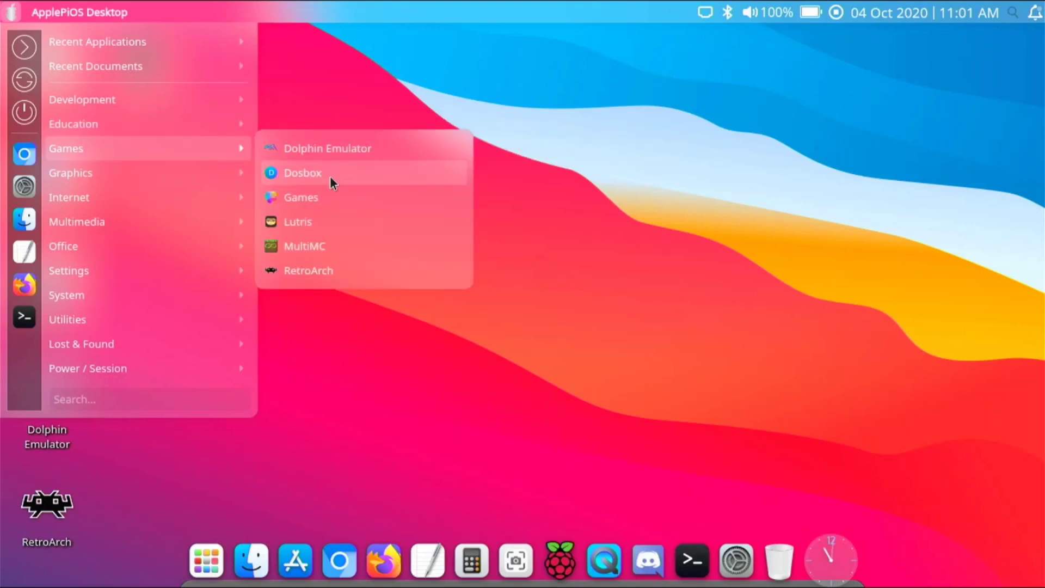
Step: Launch MultiMC, preview Minecraft versions 1.12.2 and 1.13 for a new instance, then cancel
{"action": "left_click", "coordinate": [322, 246]}
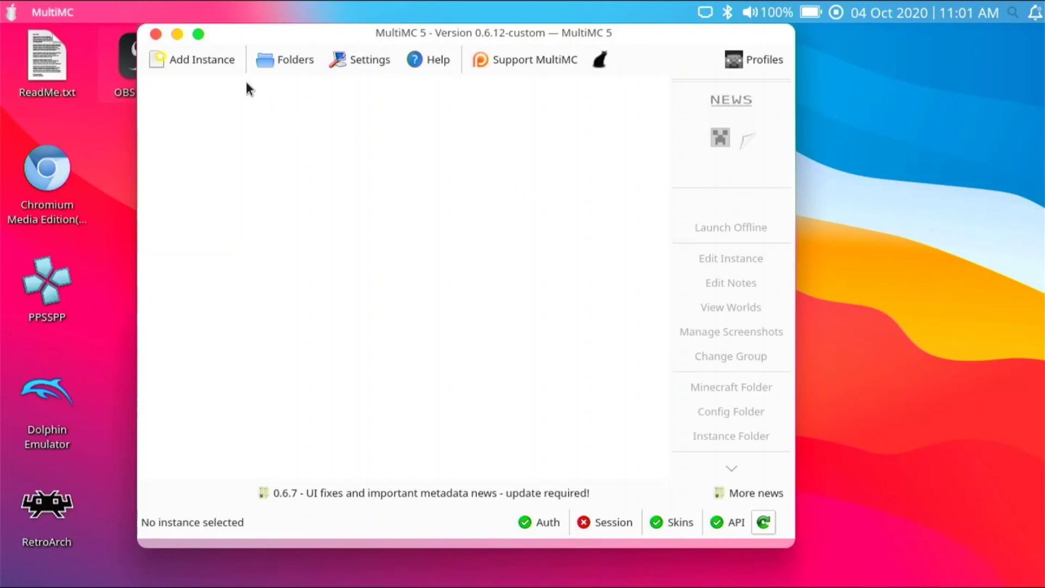
{"action": "left_click", "coordinate": [213, 57]}
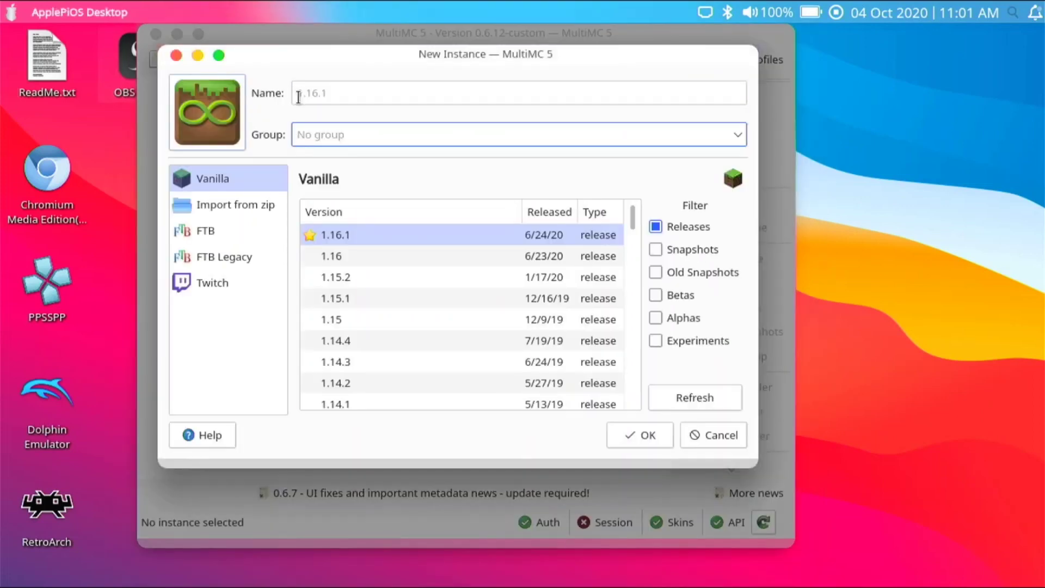
{"action": "scroll", "coordinate": [371, 335], "scroll_direction": "down", "scroll_amount": 3}
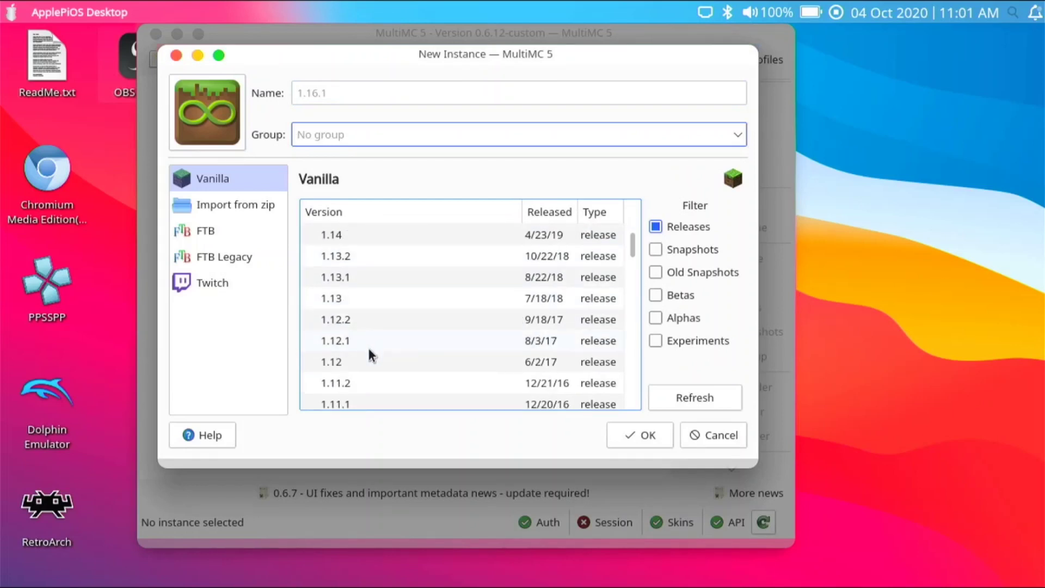
{"action": "left_click", "coordinate": [341, 321]}
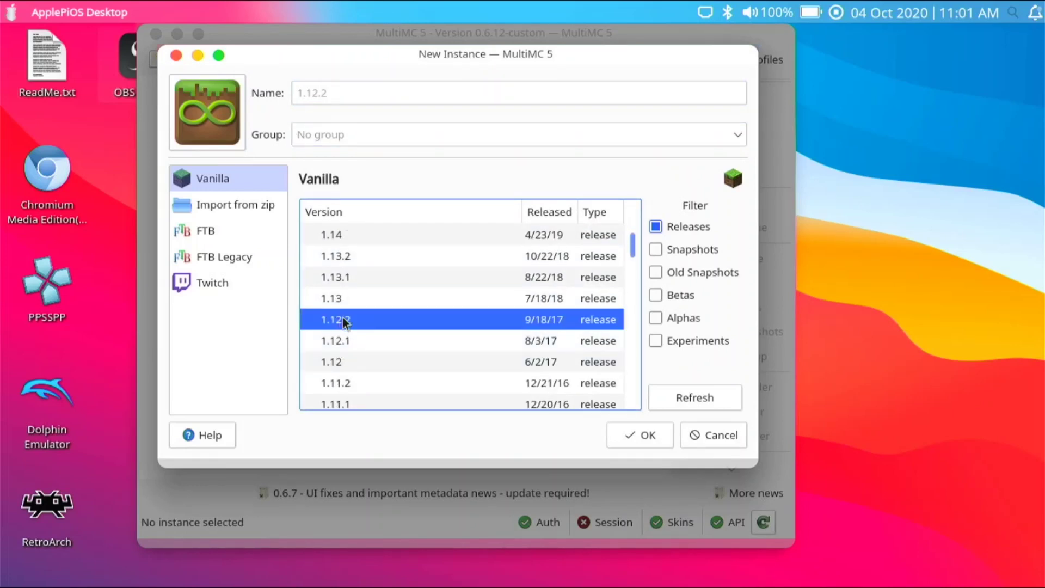
{"action": "left_click", "coordinate": [364, 299]}
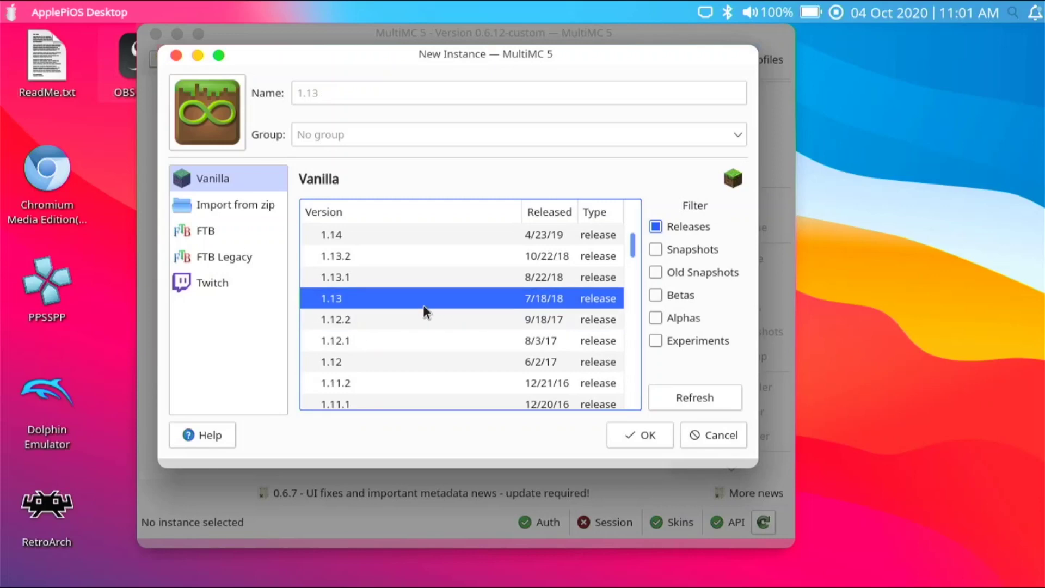
{"action": "left_click", "coordinate": [713, 443]}
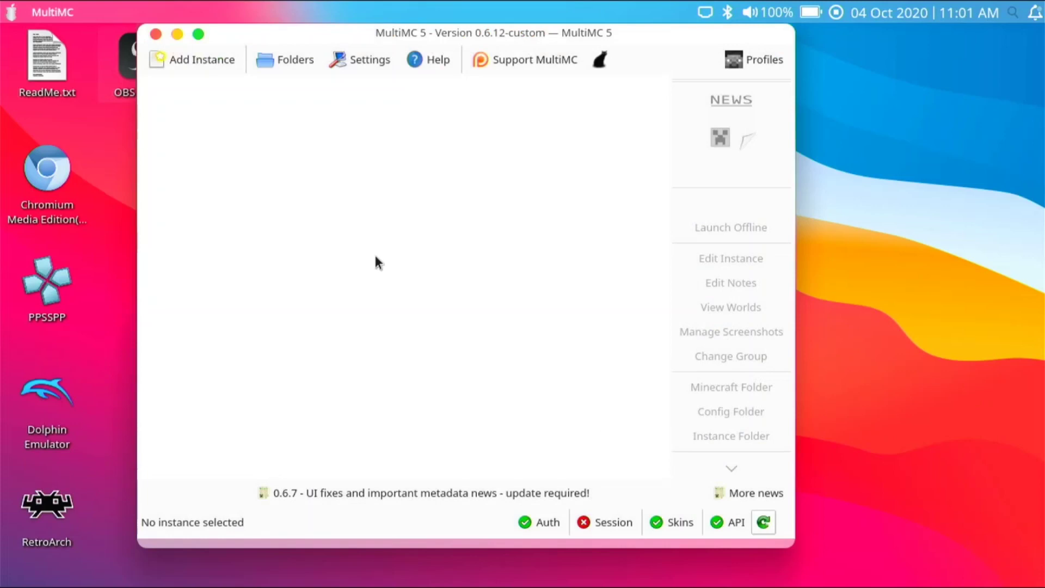
{"action": "left_click", "coordinate": [154, 34]}
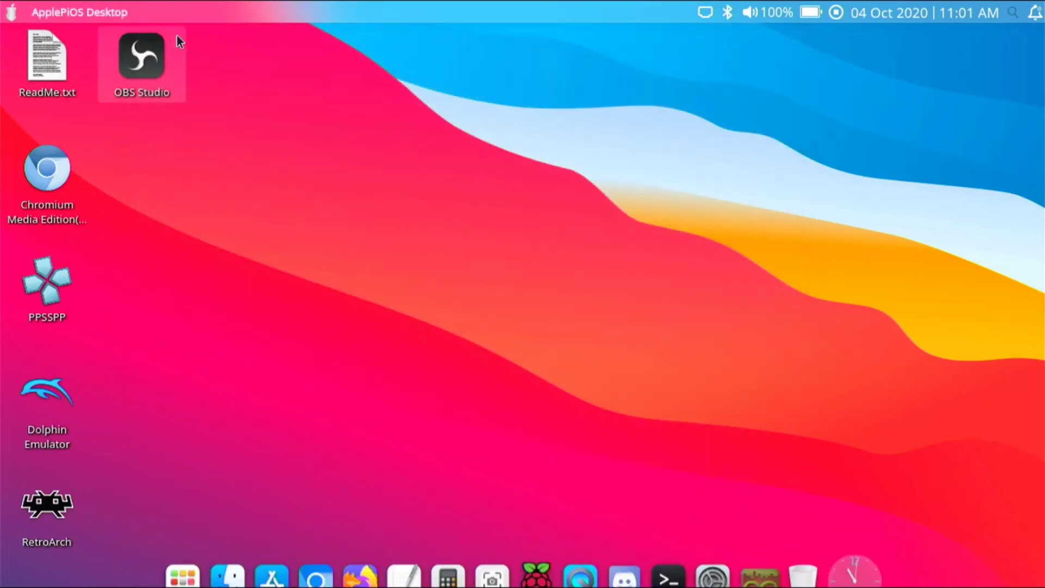
{"action": "left_click", "coordinate": [705, 14]}
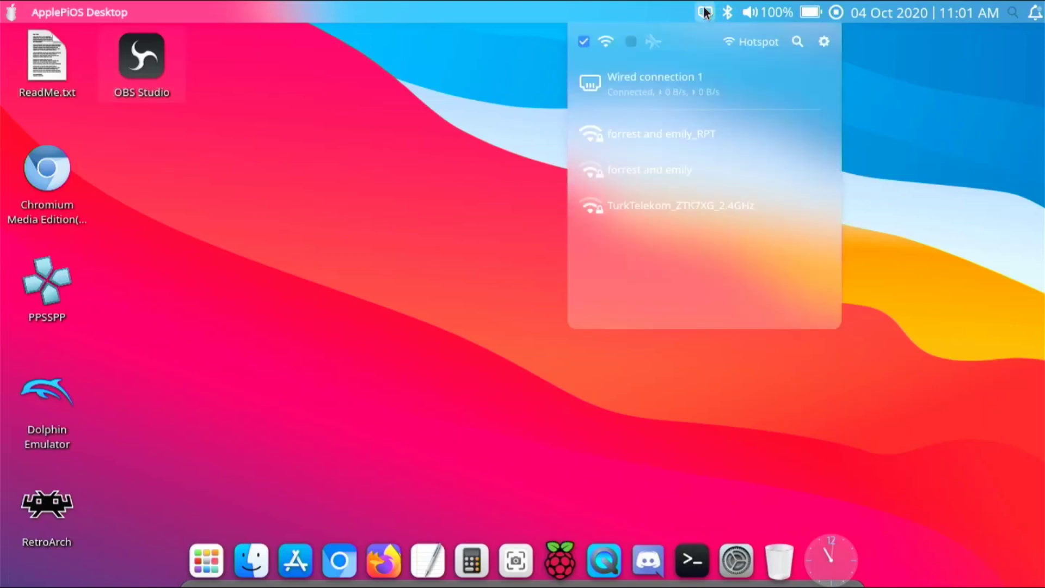
{"action": "left_click", "coordinate": [750, 12]}
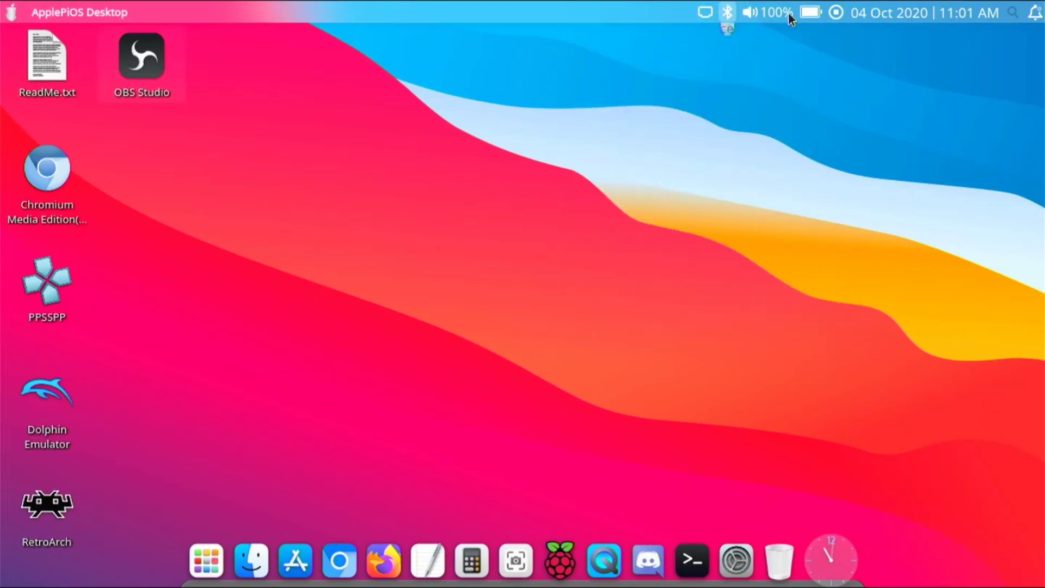
{"action": "left_click", "coordinate": [818, 17]}
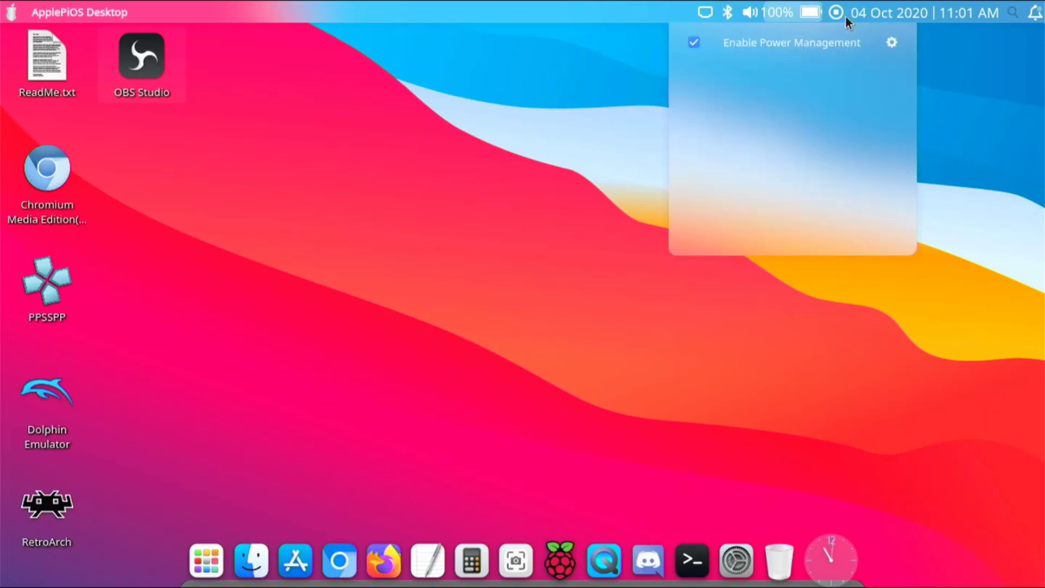
{"action": "left_click", "coordinate": [840, 12]}
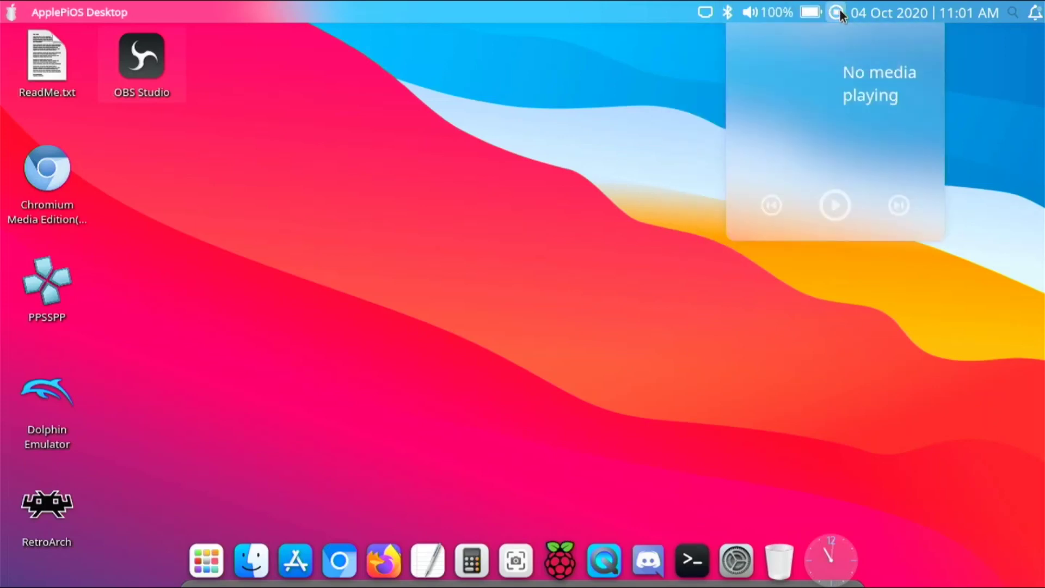
{"action": "left_click", "coordinate": [877, 8]}
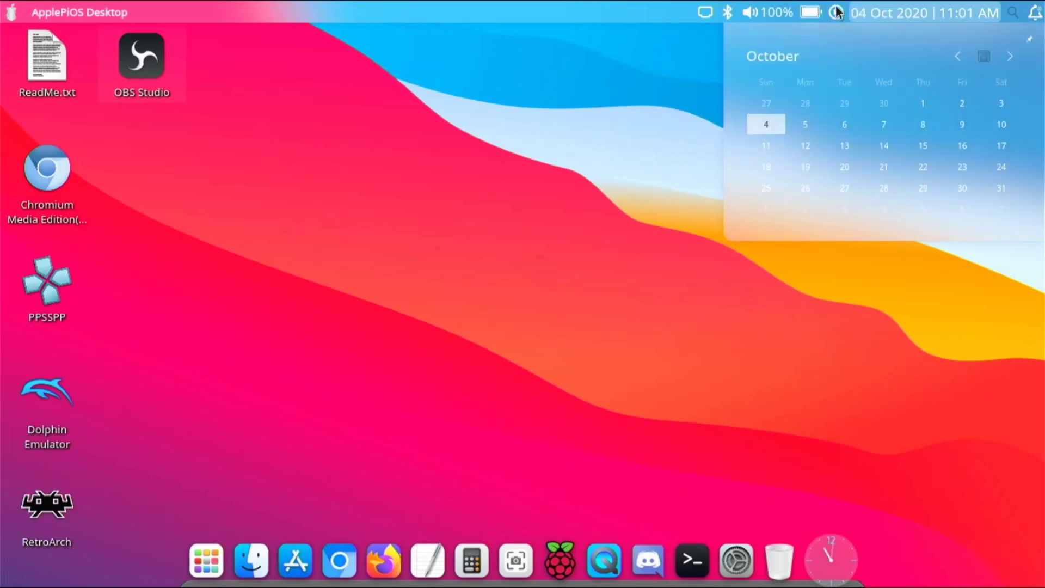
{"action": "left_click", "coordinate": [1009, 13]}
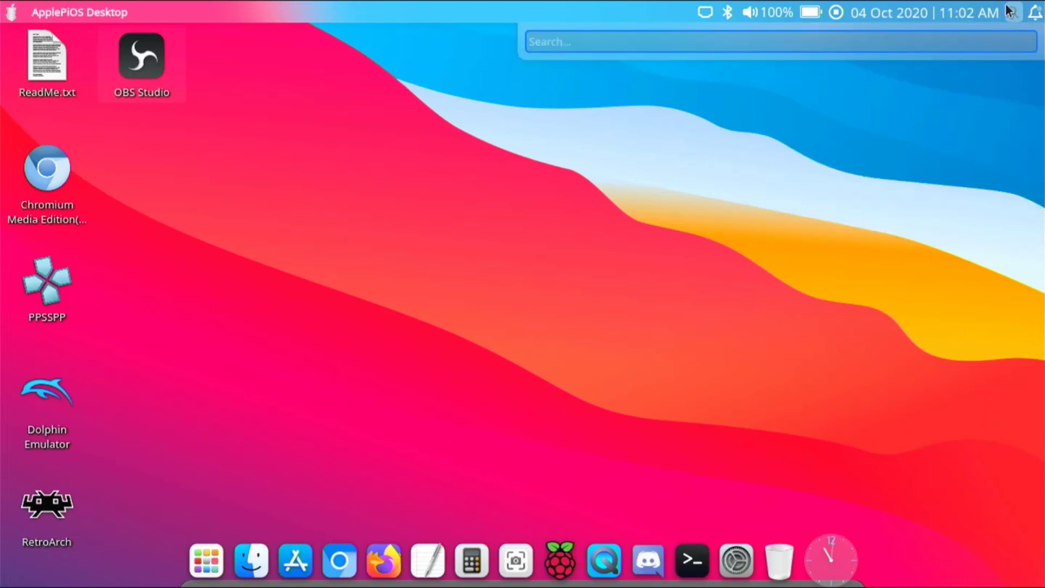
{"action": "left_click", "coordinate": [972, 98]}
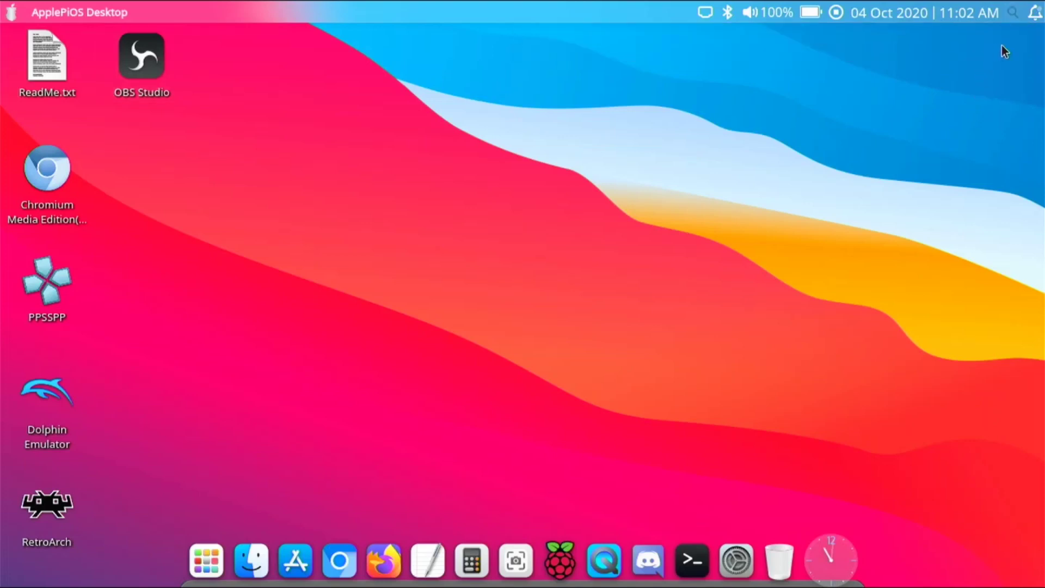